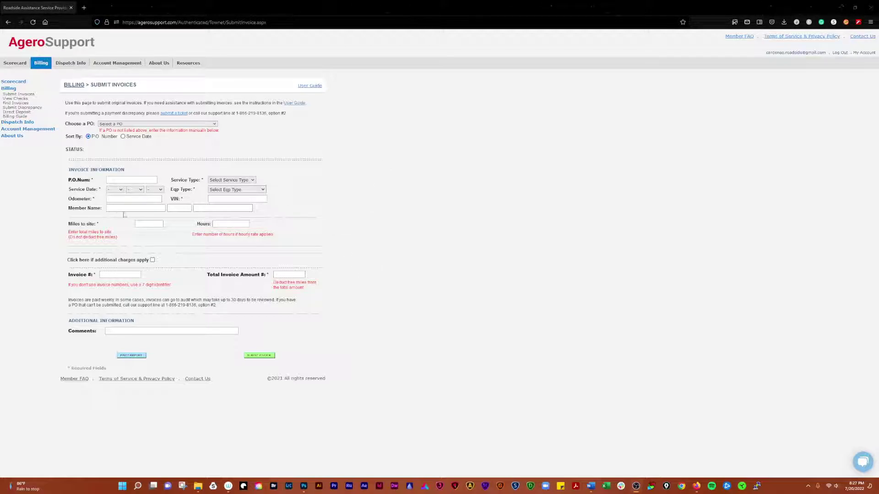
Step: Open the Choose a PO dropdown to list the POs available for invoicing
left_click(18, 94)
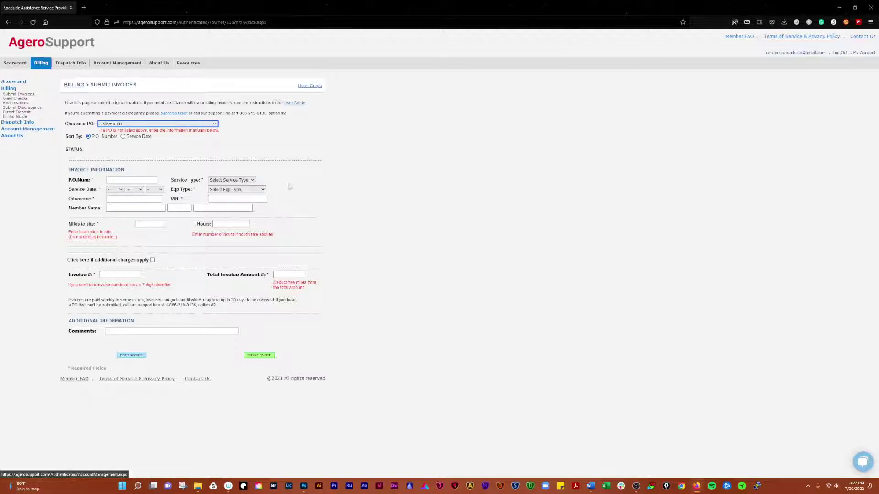
left_click(202, 124)
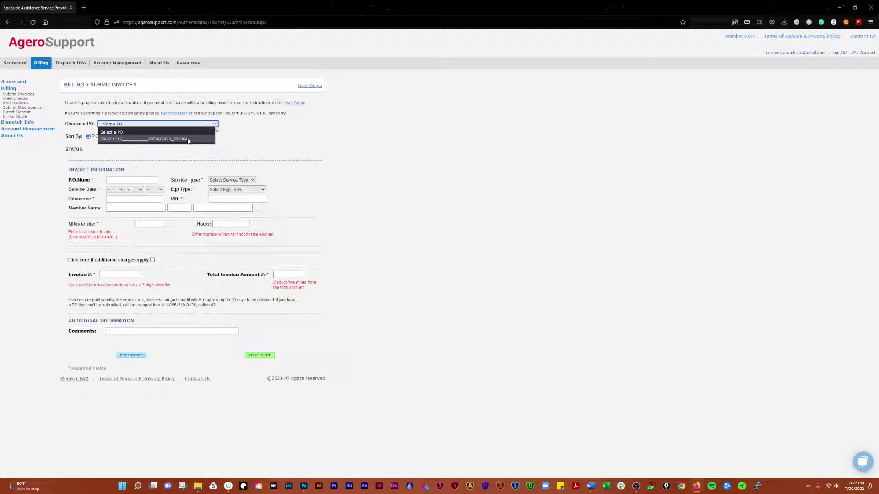
Step: Load the 07/19/2022 PO and inspect its Submitted Successfully status and P.O. number
left_click(187, 139)
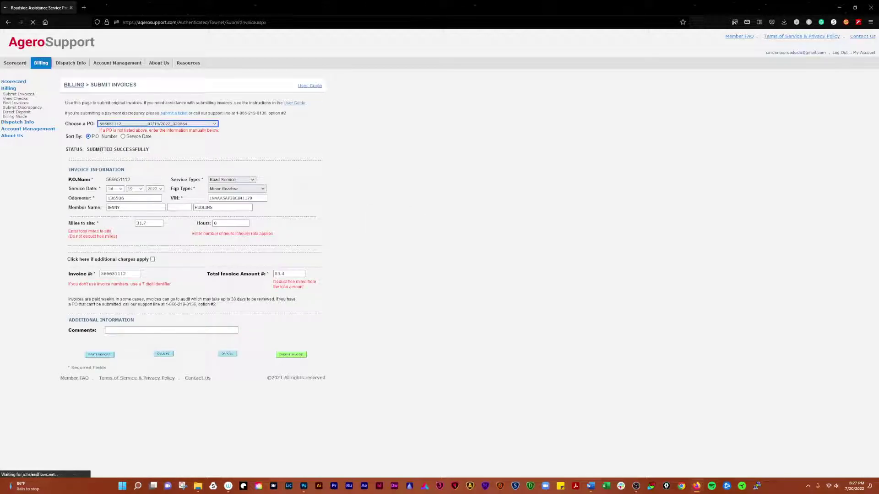
left_click_drag(161, 153, 89, 156)
left_click(89, 156)
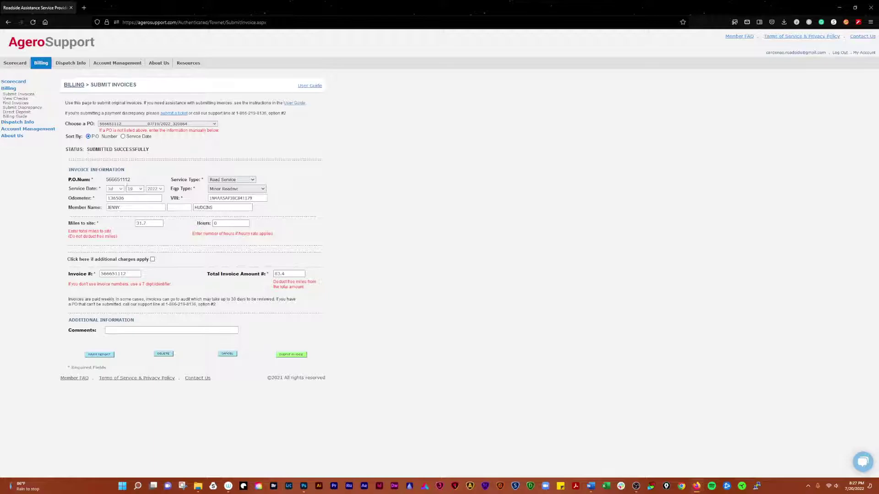
double_click(118, 180)
Step: Review the Miles to site (31.7), Invoice # and Total Invoice Amount (63.40) fields
left_click(157, 223)
left_click(130, 272)
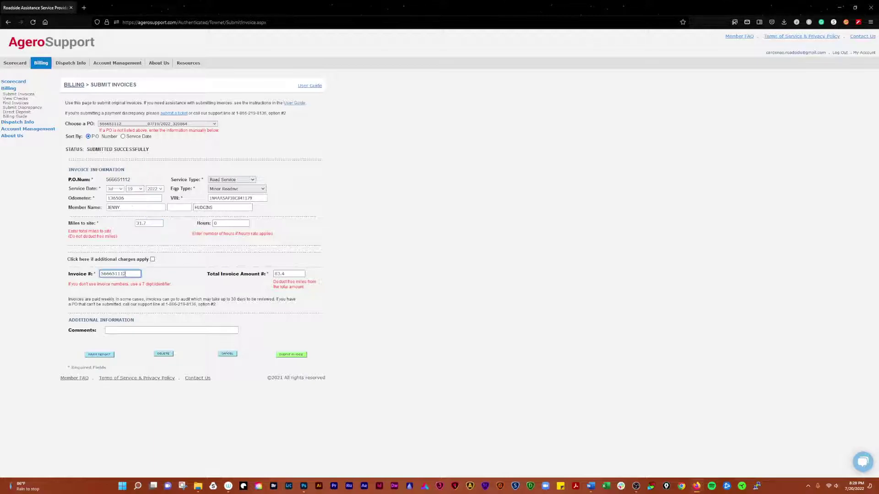
double_click(122, 179)
left_click(127, 273)
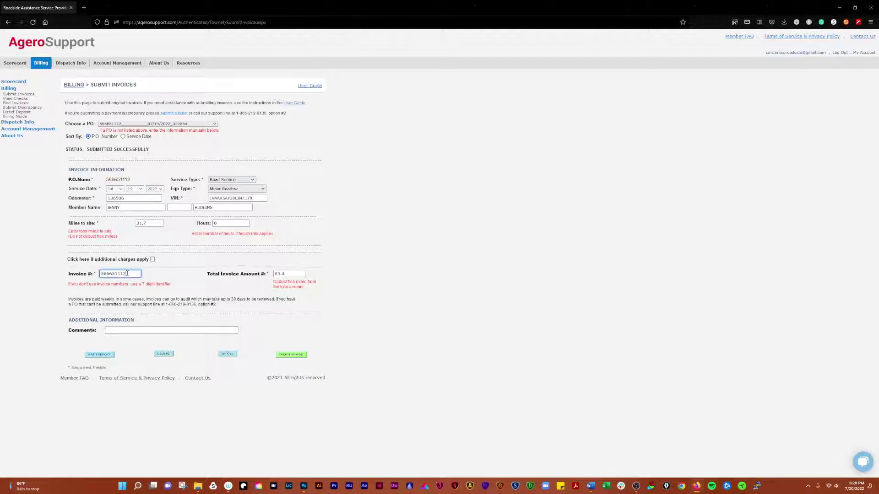
left_click(158, 222)
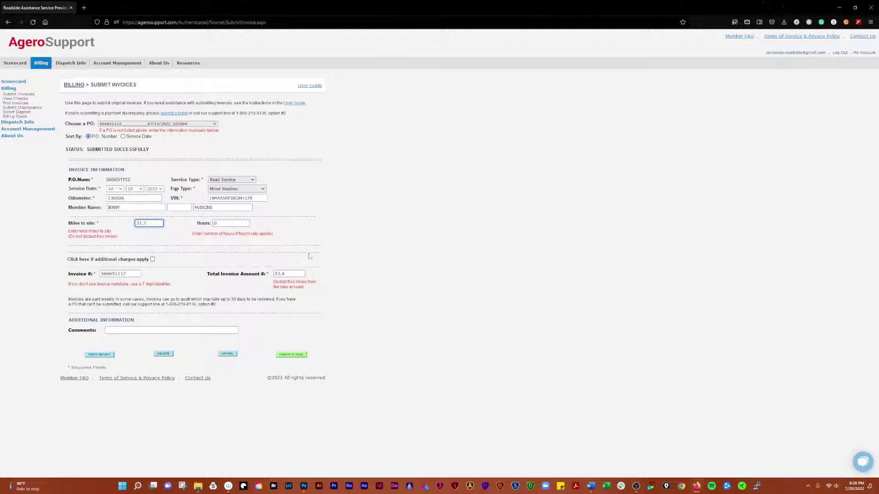
left_click(298, 273)
left_click(370, 330)
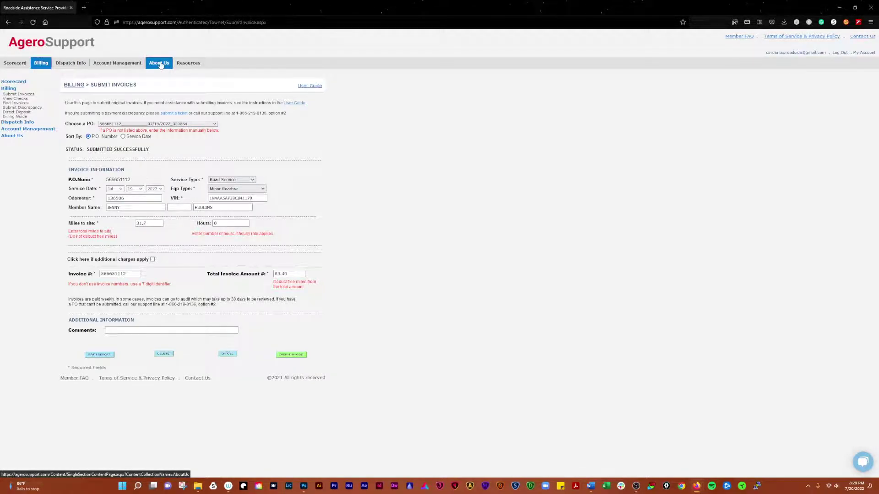
Step: Open the Scorecard in a new browser tab and switch to it
right_click(20, 64)
left_click(41, 70)
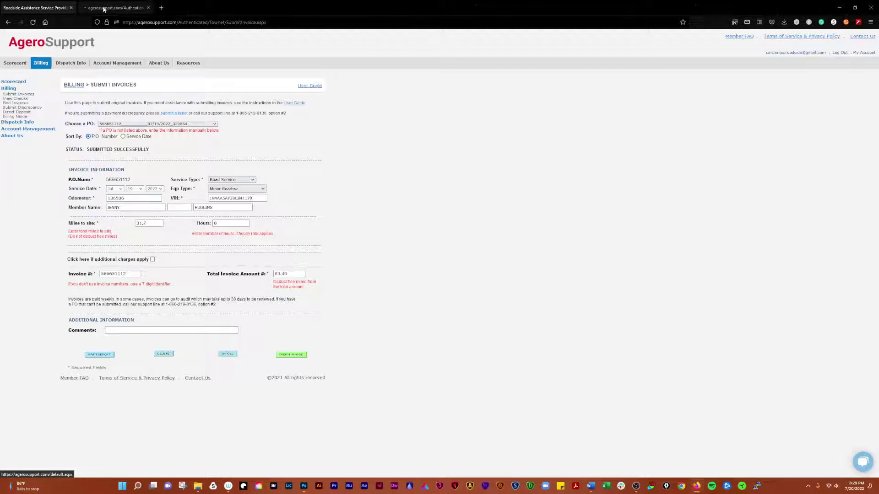
left_click(104, 8)
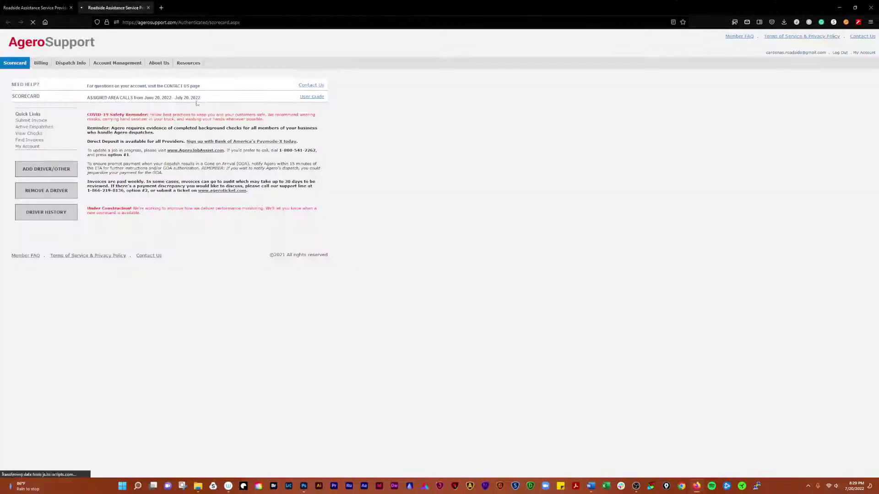
Step: View the Contact Us window enlarged to show its table, then close it
left_click(311, 86)
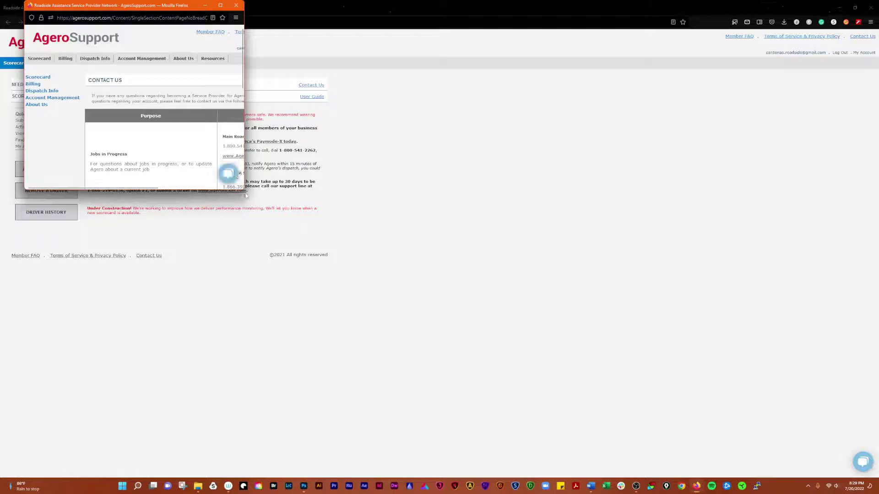
left_click_drag(243, 188, 537, 385)
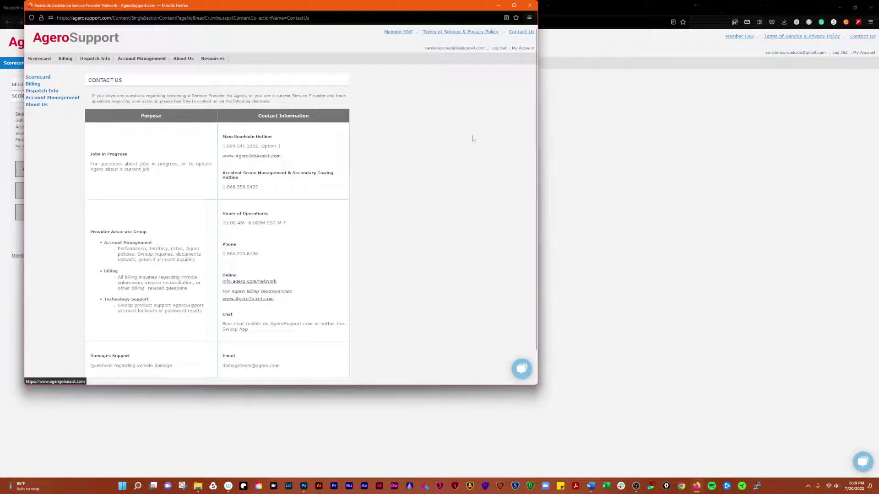
left_click(530, 6)
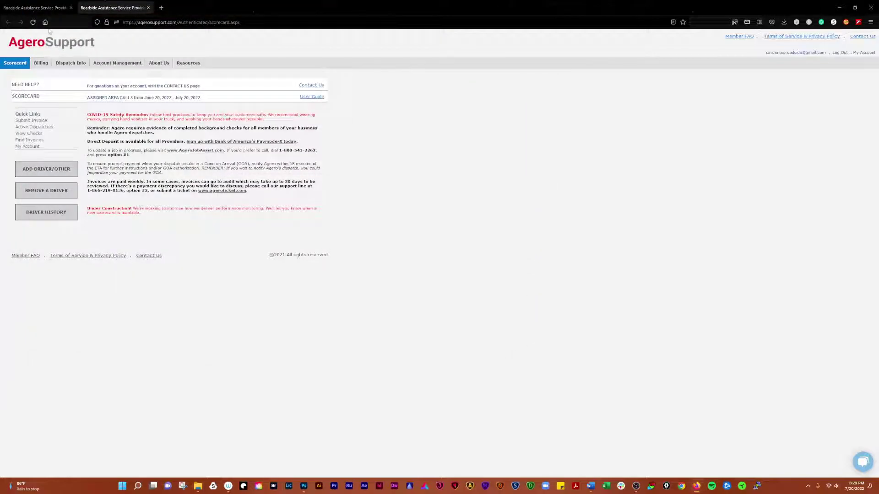
Step: Back on Submit Invoices, enable additional charges with Negotiated Addtnl Charge (prior auth req) as Service 1
left_click(43, 7)
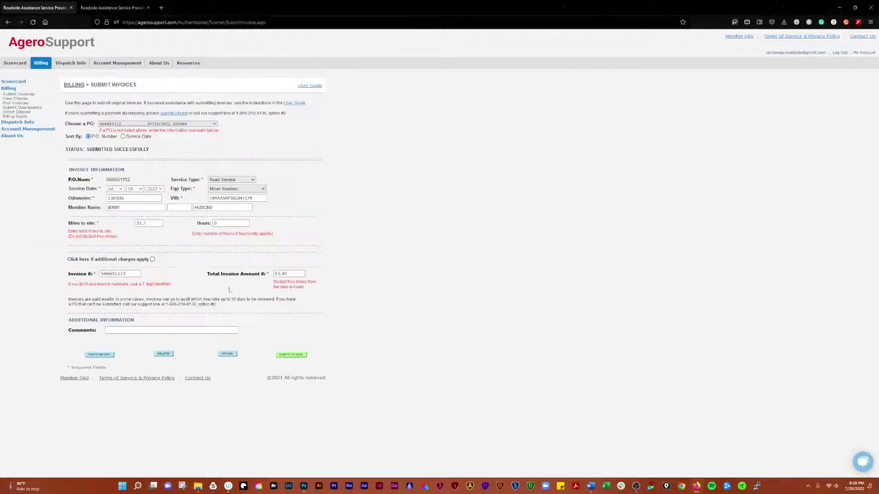
left_click(152, 260)
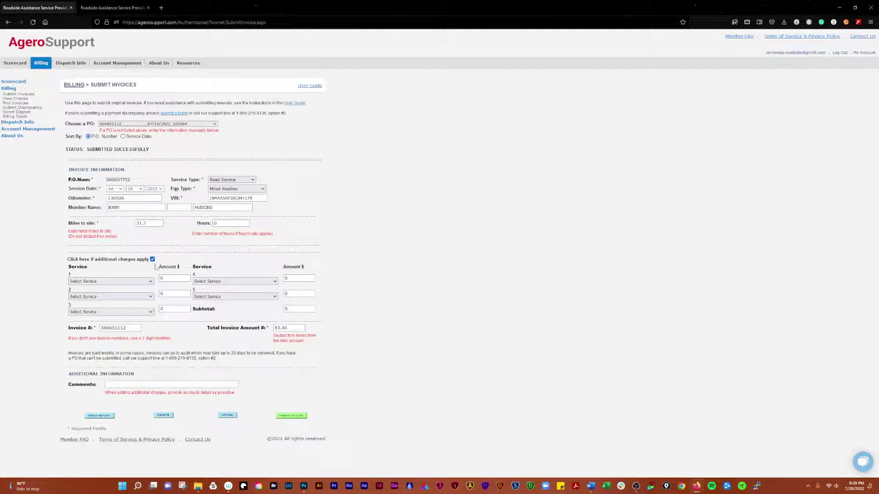
left_click(149, 282)
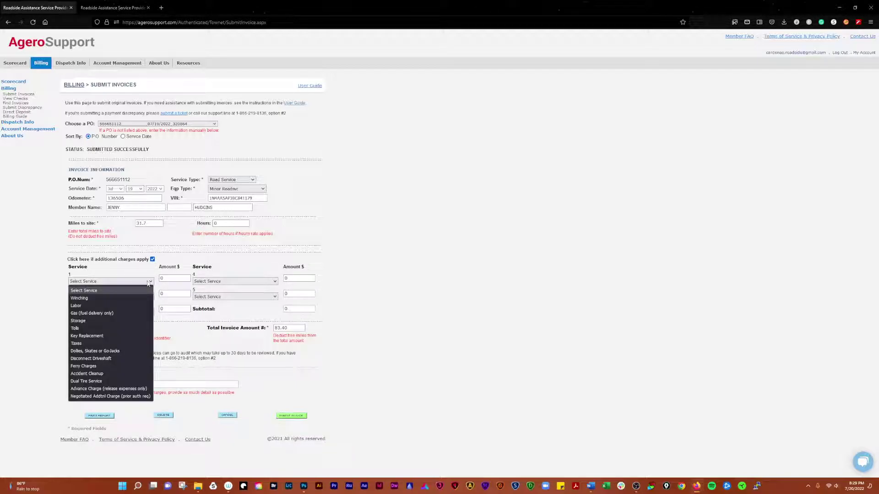
left_click(99, 398)
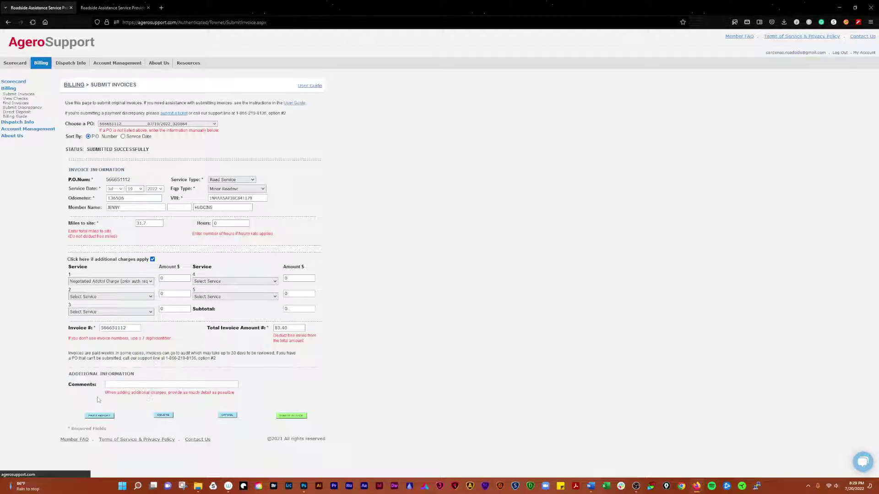
Step: Enter 50.00 as the Service 1 additional charge amount
left_click(181, 280)
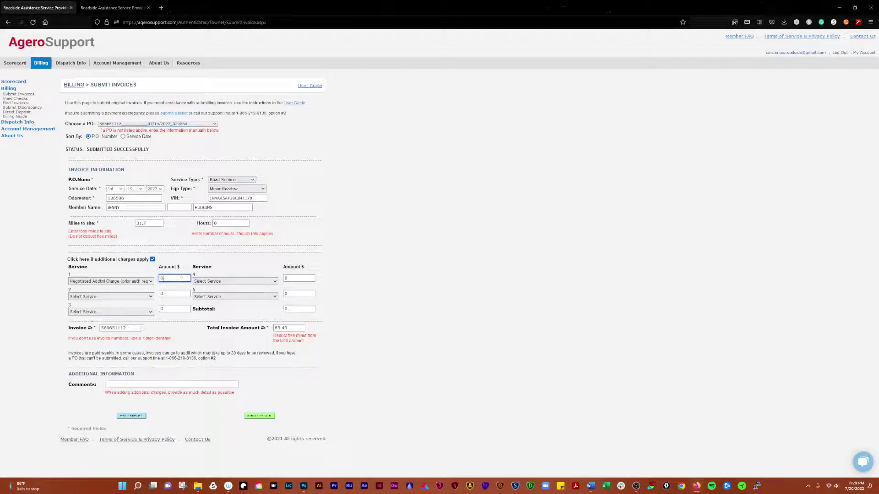
left_click(143, 273)
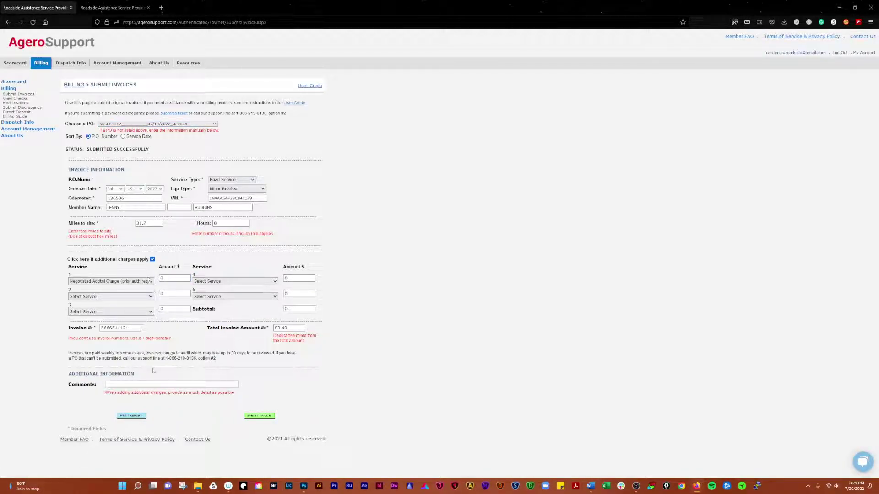
left_click(121, 386)
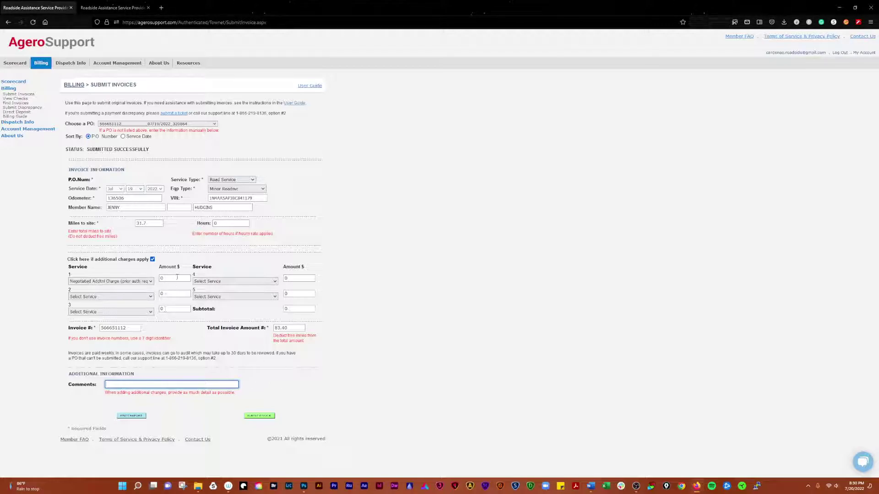
left_click_drag(177, 278, 159, 278)
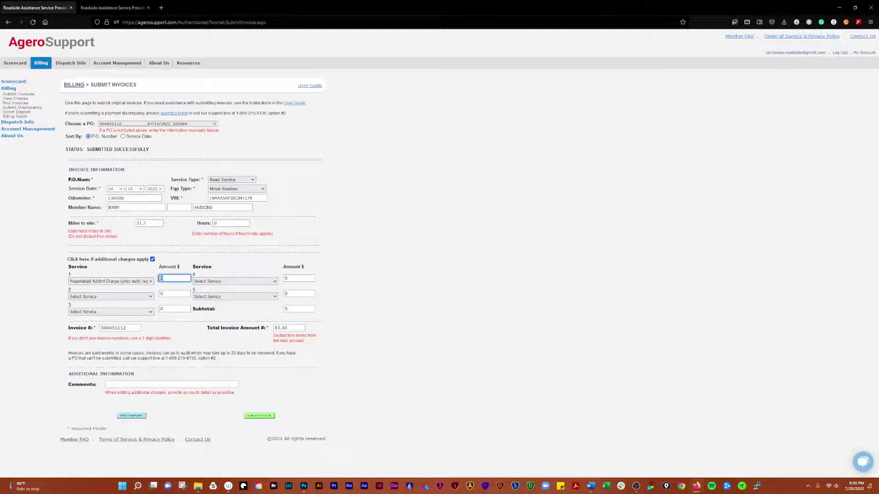
left_click(298, 328)
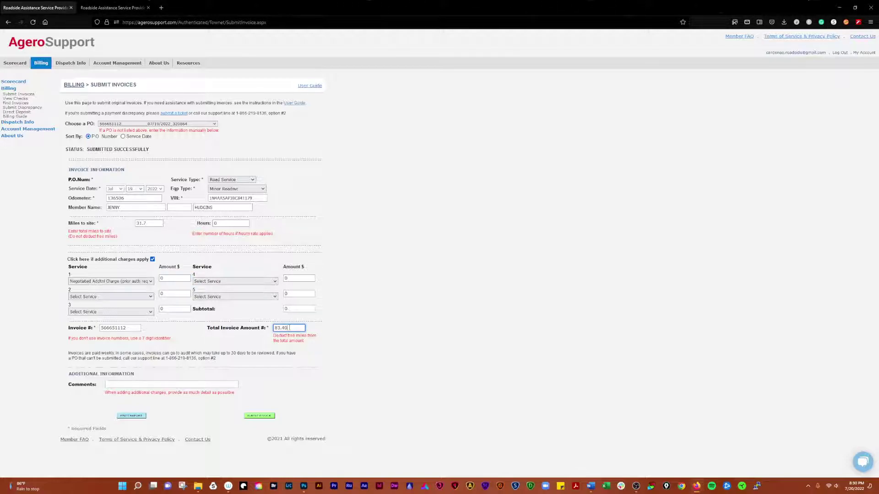
left_click(182, 278)
key("BackSpace")
type("50.00")
left_click(385, 383)
Step: Delete the 50.00 amount from Service 1 again
double_click(177, 278)
key("BackSpace")
left_click(133, 282)
Step: Reset Service 1 to Select Service and leave additional charges switched off
left_click(105, 291)
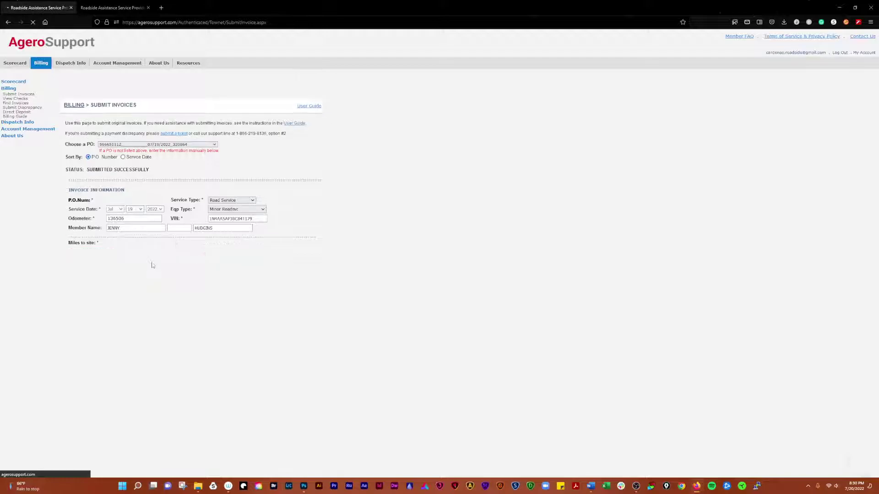
left_click(152, 260)
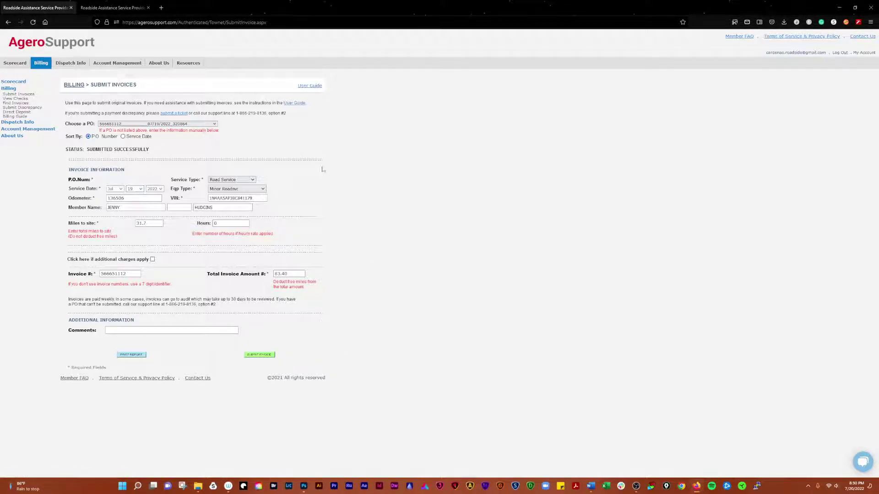
left_click(152, 259)
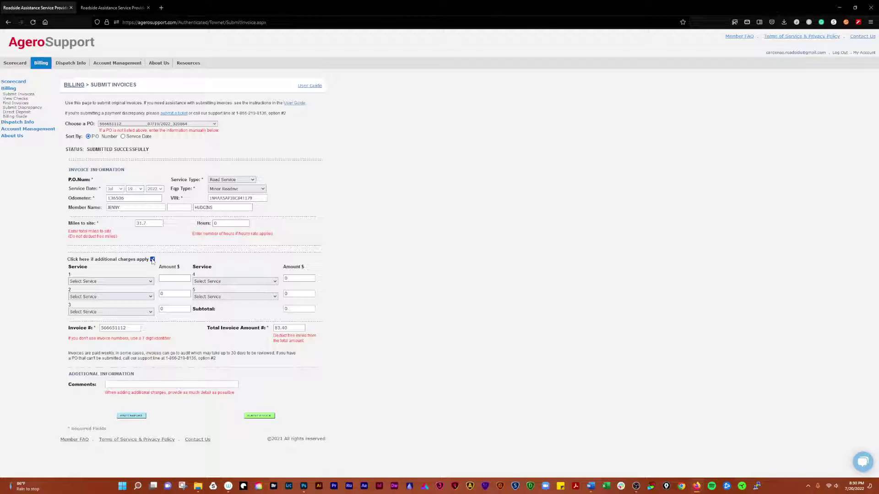
left_click(137, 281)
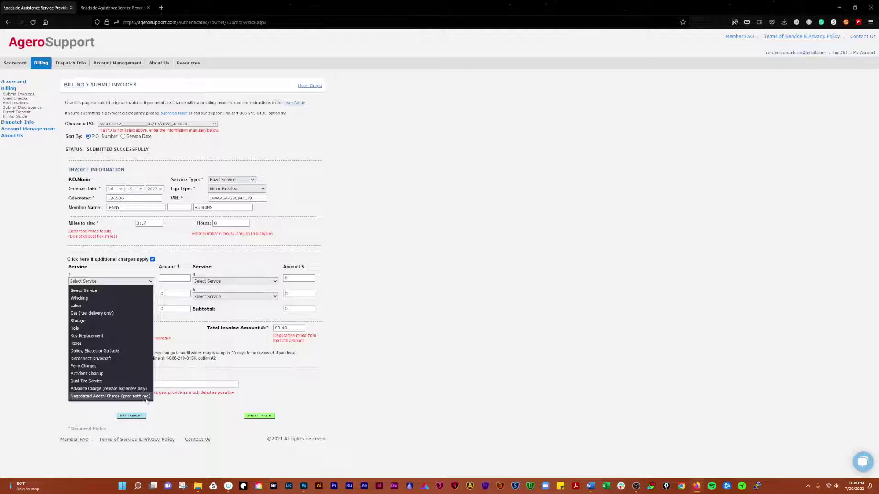
left_click(117, 290)
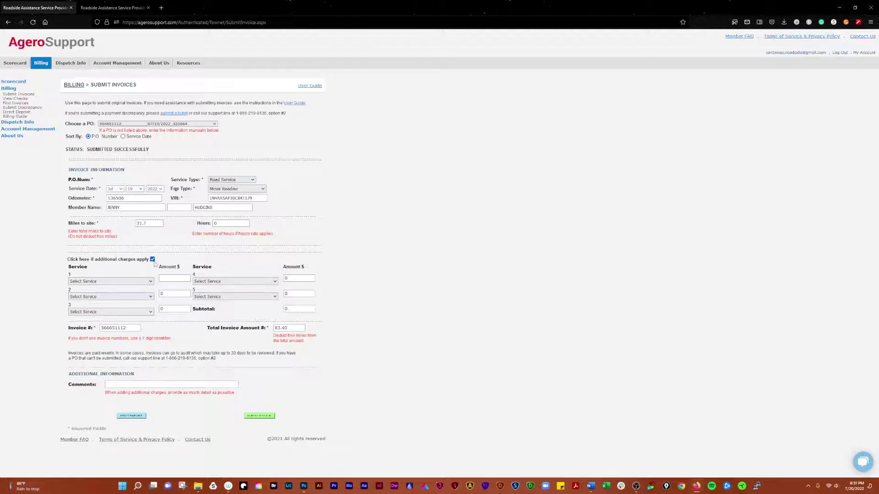
left_click(152, 259)
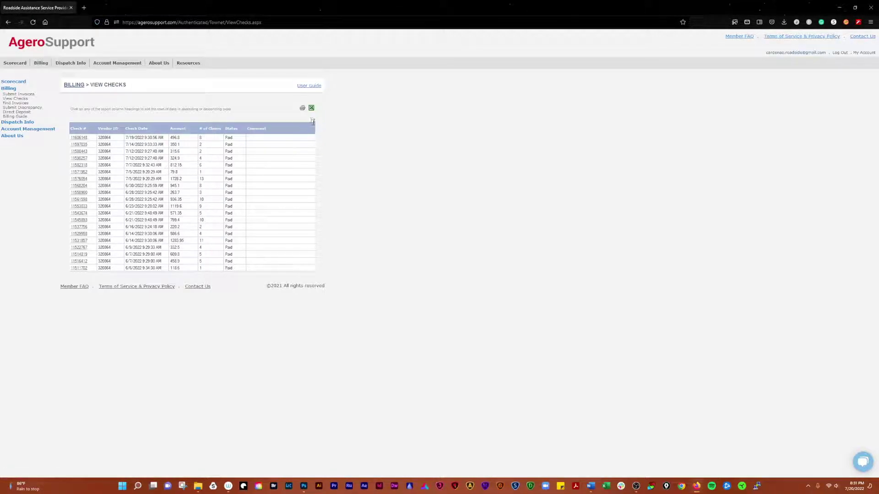
Step: Look at the other page of the checks list, reload it, then go to Find Invoices
left_click(315, 123)
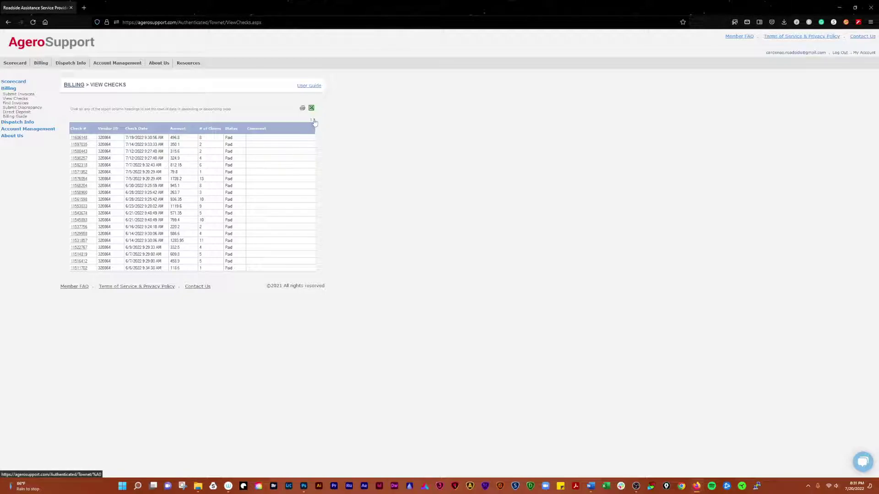
left_click(33, 22)
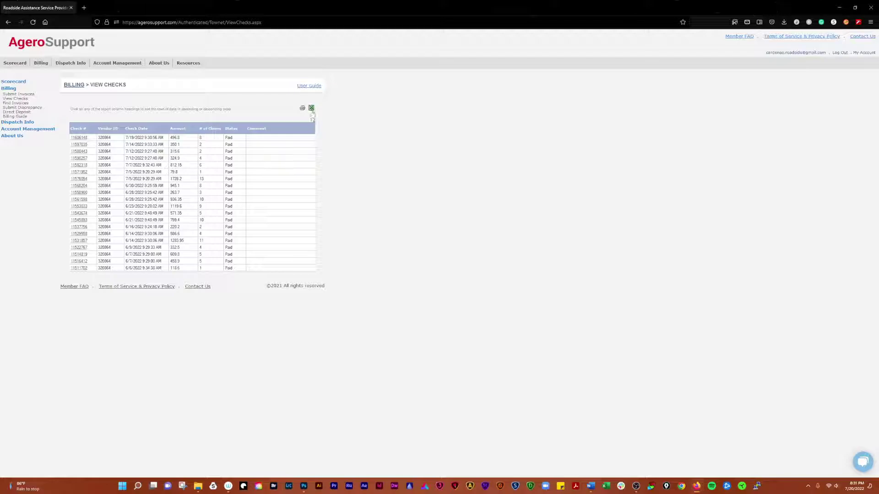
left_click(16, 103)
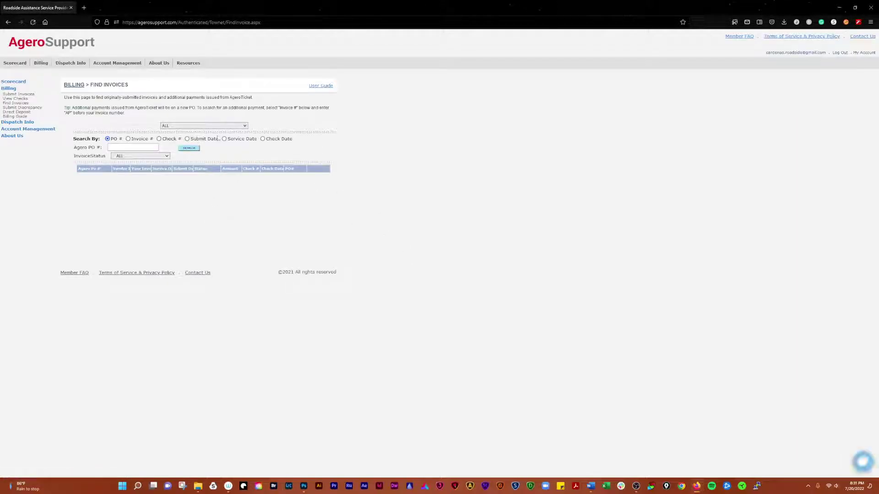
Step: Search invoices for provider ALL in the chosen date range, sorted by Status
left_click(216, 126)
left_click(217, 128)
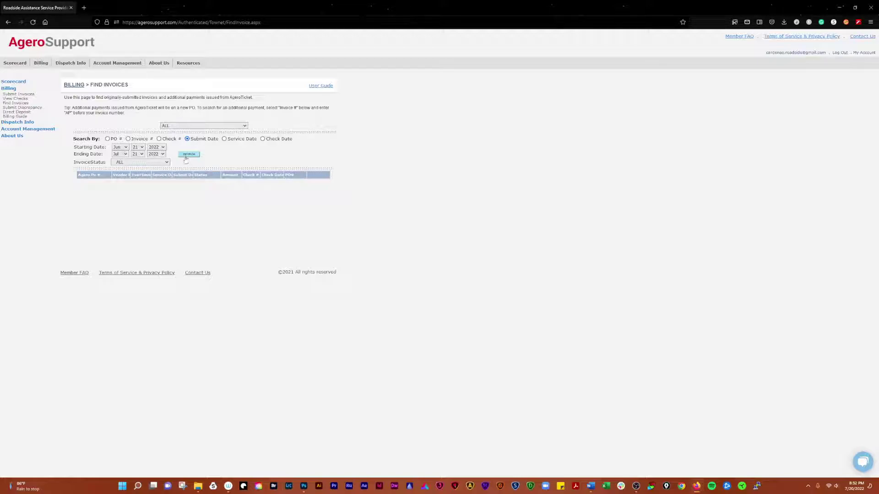
left_click(189, 154)
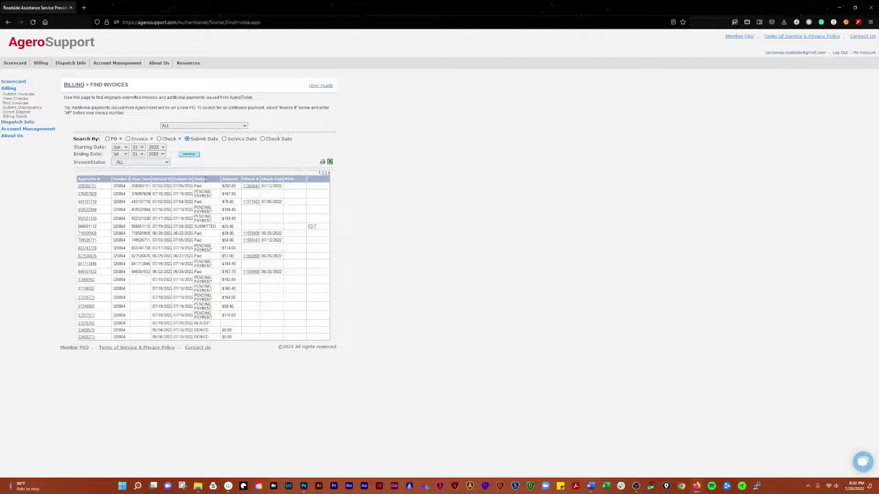
left_click(206, 179)
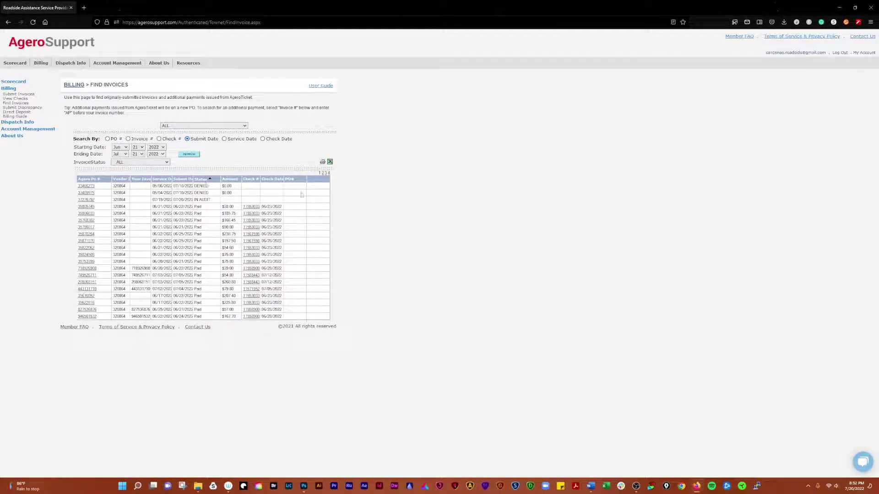
Step: Page through the invoice results and return to the first page
left_click(329, 173)
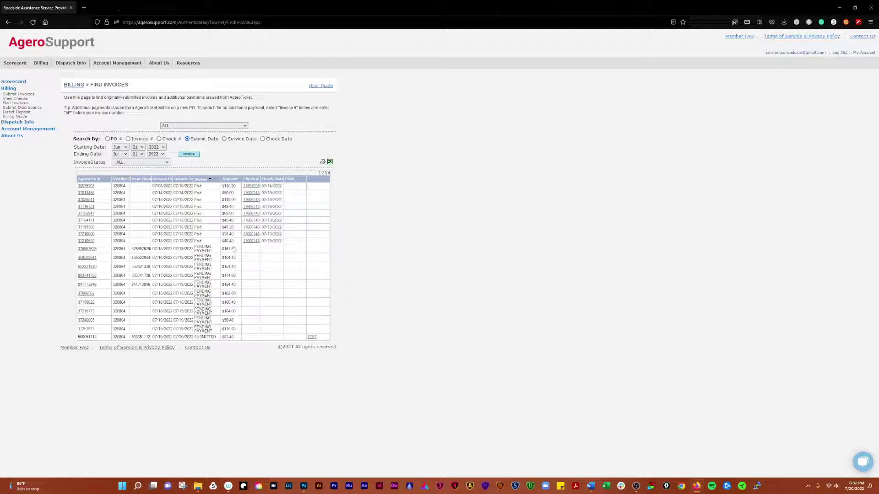
left_click(325, 173)
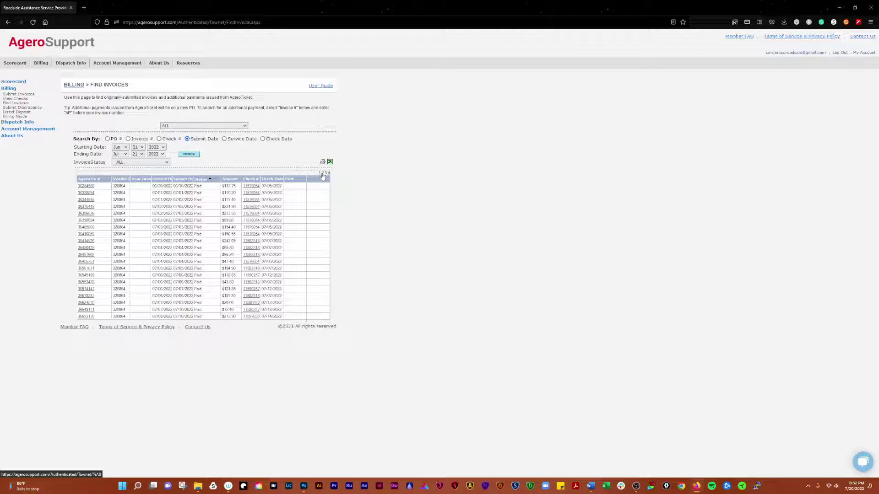
left_click(320, 174)
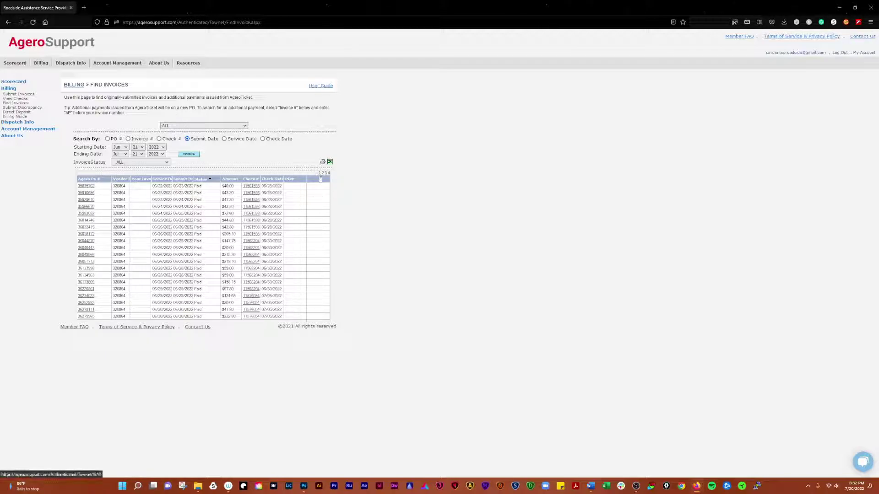
left_click(320, 173)
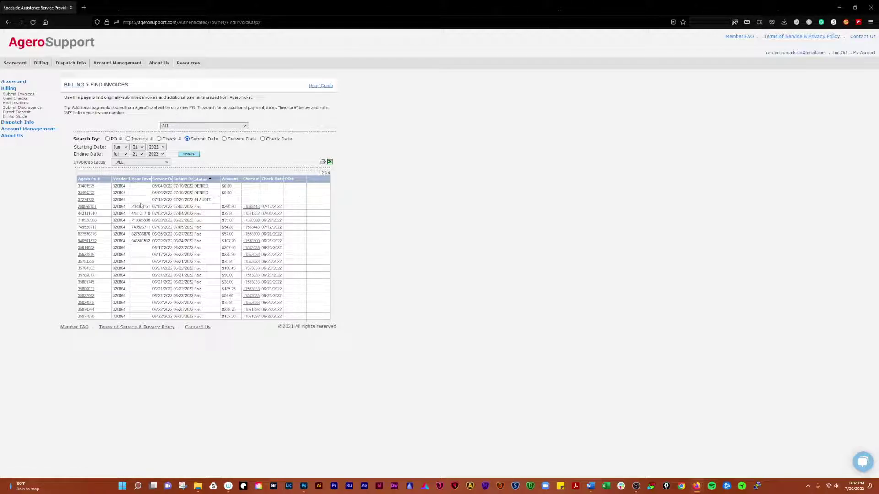
Step: Open the in-audit invoice's claim details and check its $114.80 submitted amount
left_click(86, 200)
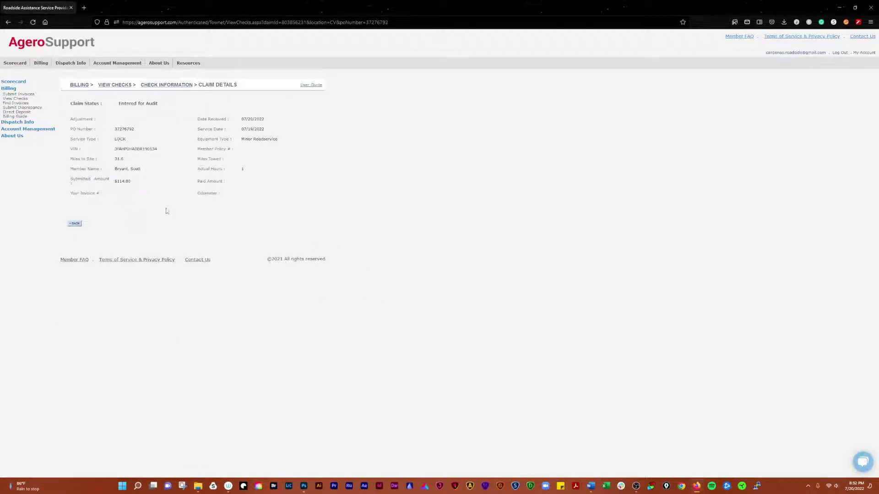
left_click_drag(130, 181, 114, 185)
left_click(138, 185)
left_click_drag(136, 184, 114, 163)
left_click(124, 166)
Step: Inspect the miles value, then return to the Find Invoices results
left_click(141, 185)
left_click(114, 165)
left_click(75, 224)
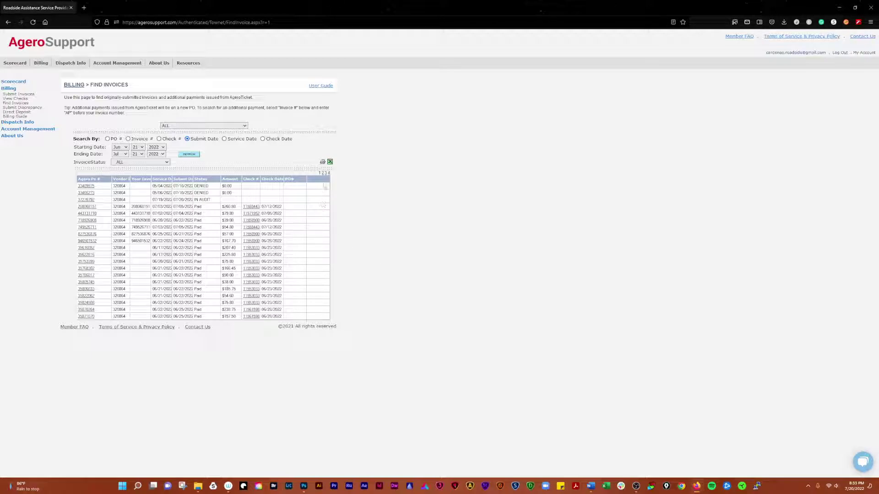
left_click(89, 193)
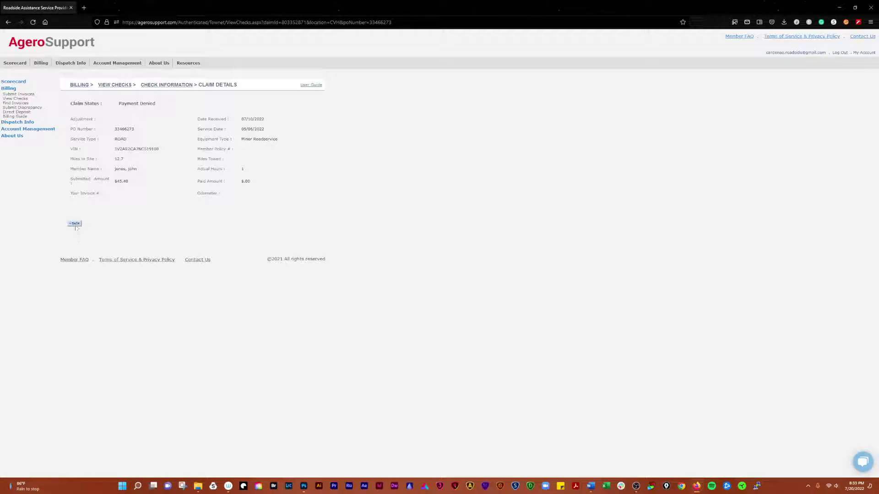
left_click(75, 224)
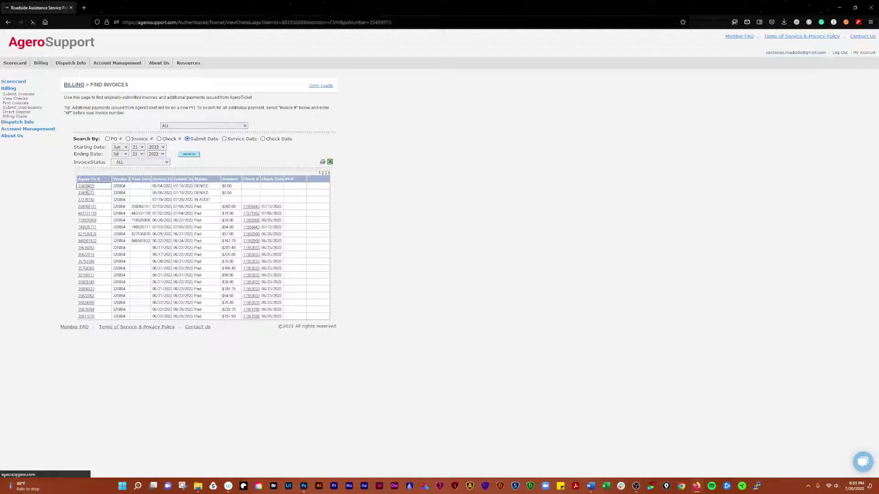
left_click(88, 187)
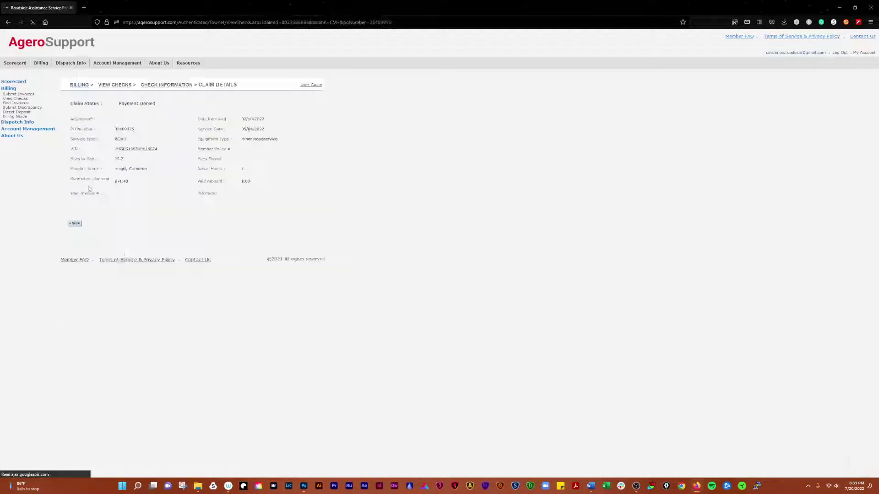
left_click(75, 223)
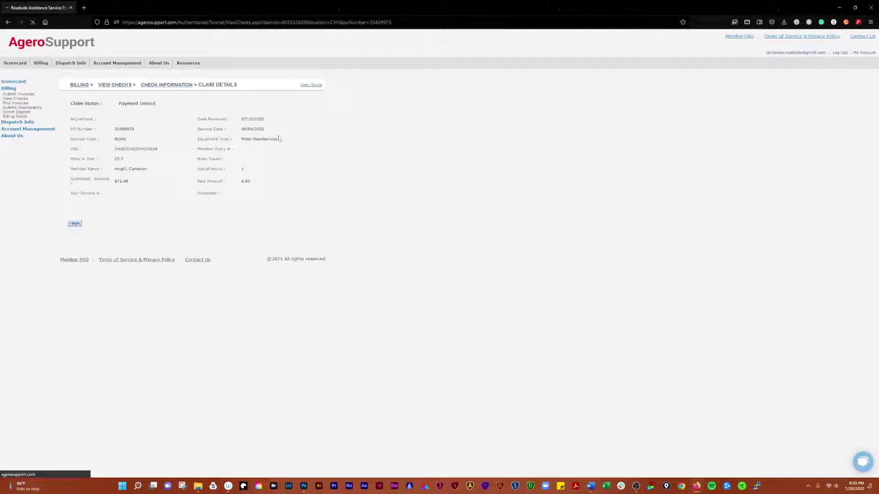
left_click(87, 193)
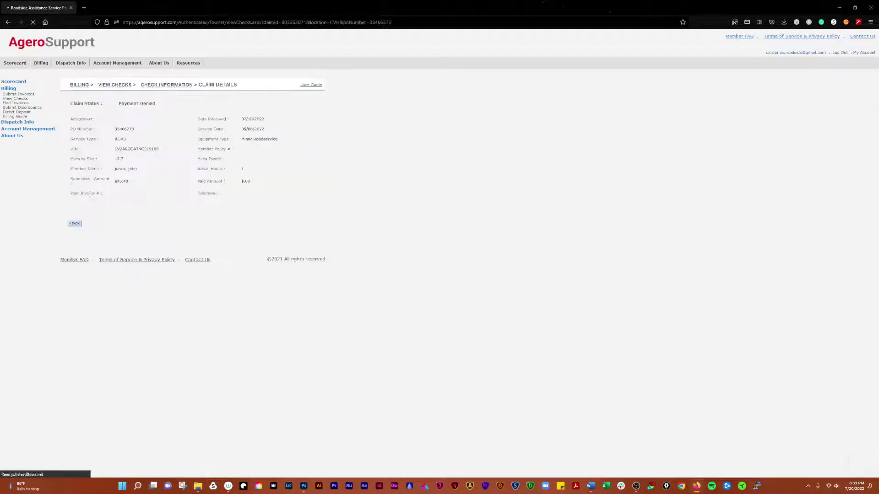
left_click(73, 225)
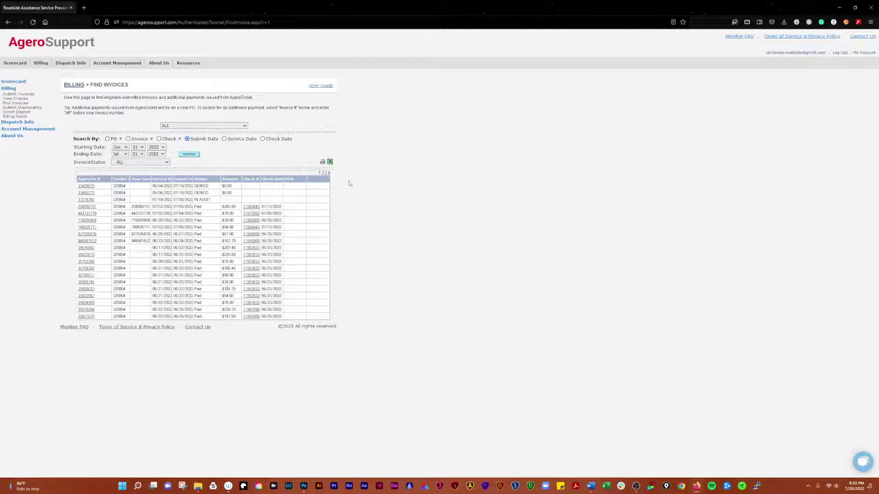
Step: Browse to page 4, then change the starting month to May and search again
left_click(322, 174)
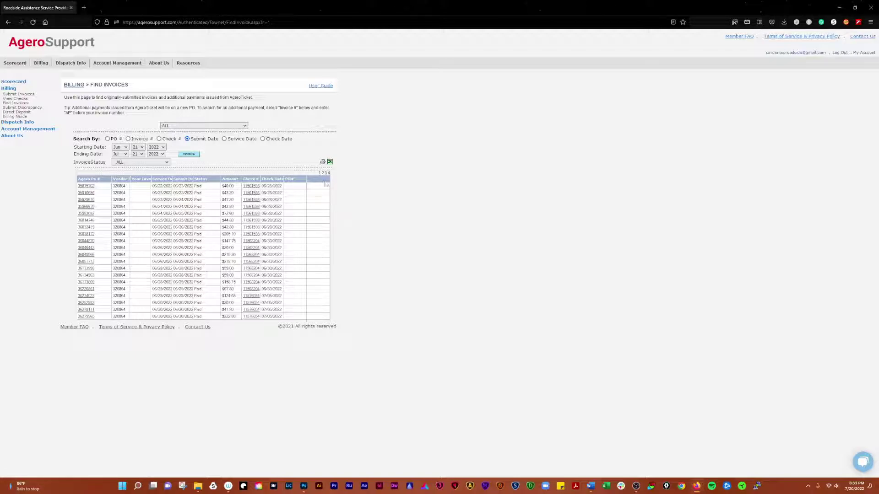
left_click(326, 173)
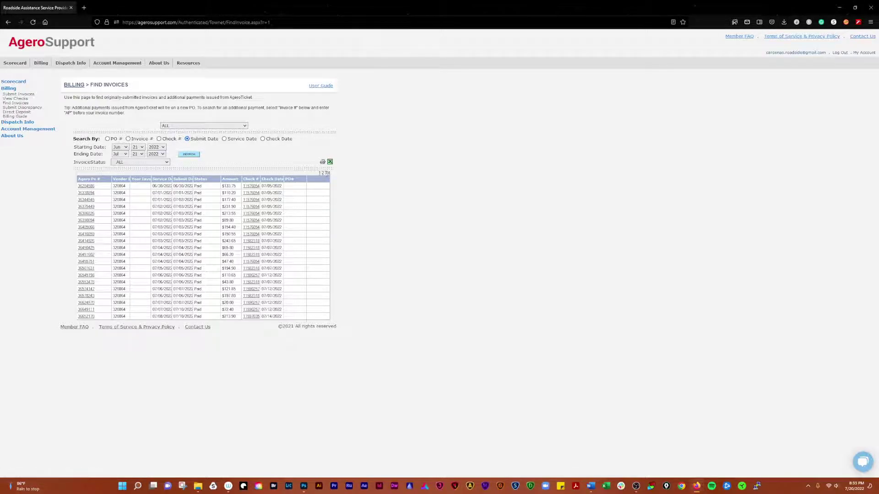
left_click(329, 173)
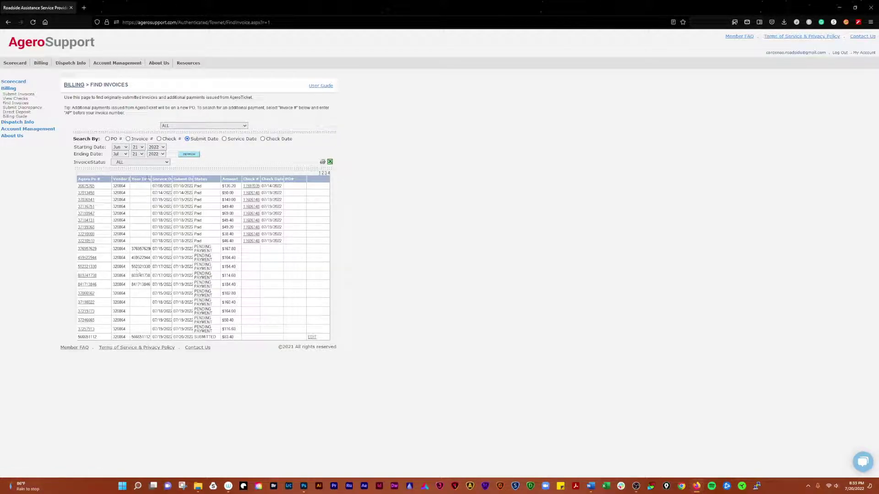
left_click(121, 147)
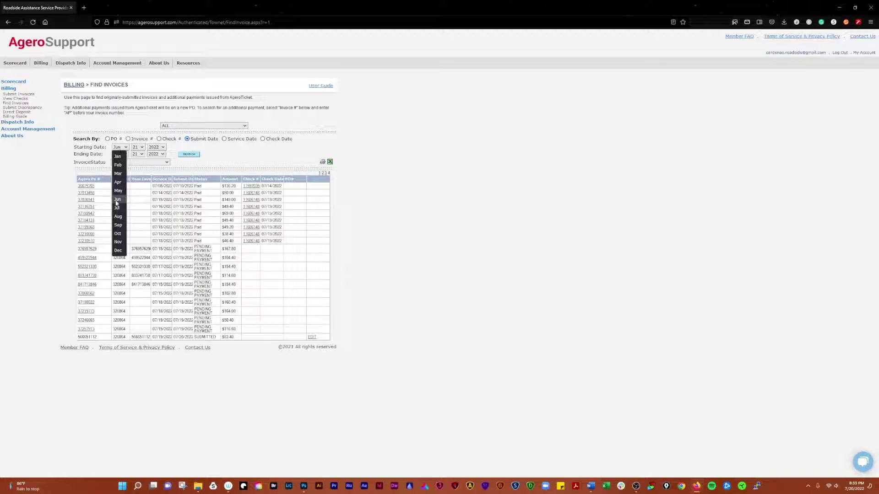
left_click(119, 191)
left_click(185, 154)
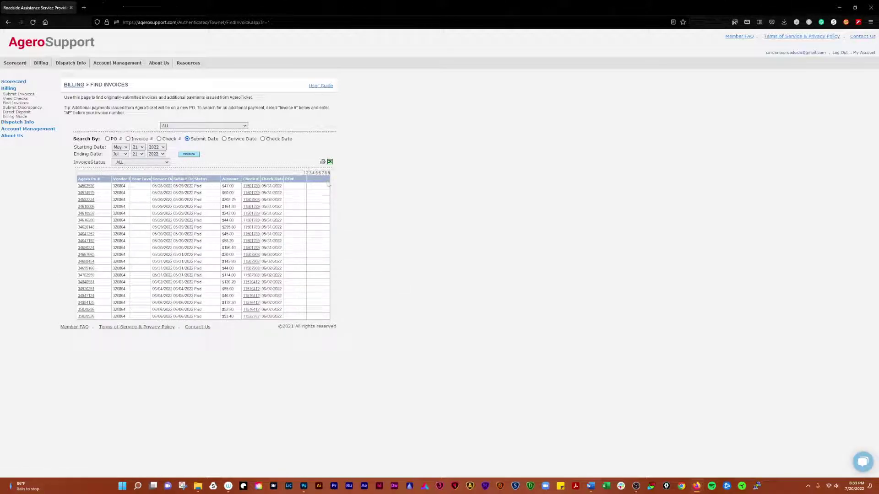
Step: Browse the May 21–Jul 21 results sorted by Your Invoice, ending on page 1
left_click(307, 174)
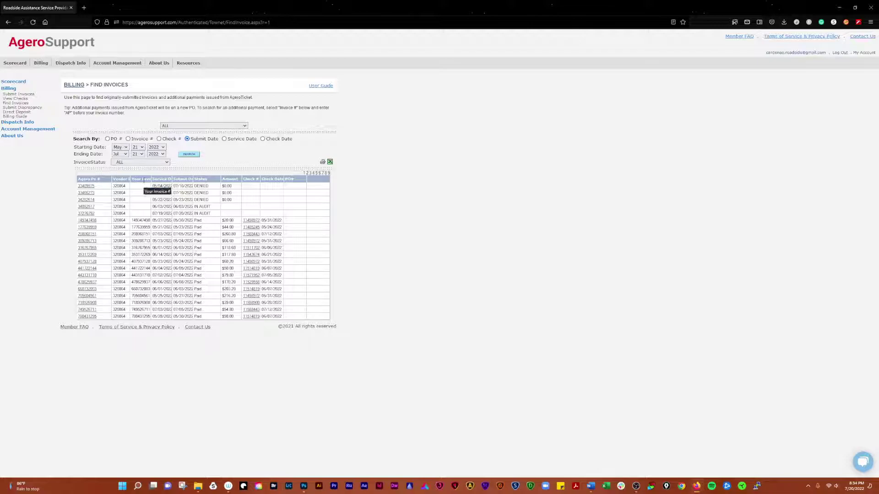
left_click(143, 180)
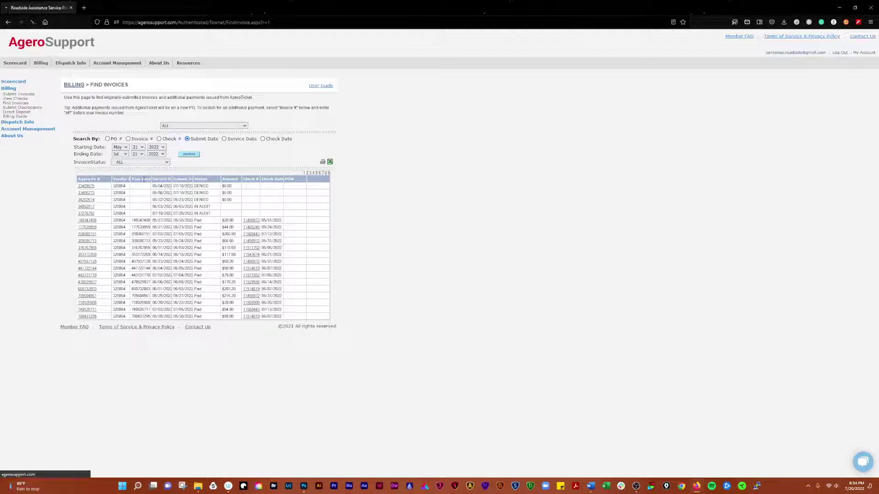
left_click(328, 173)
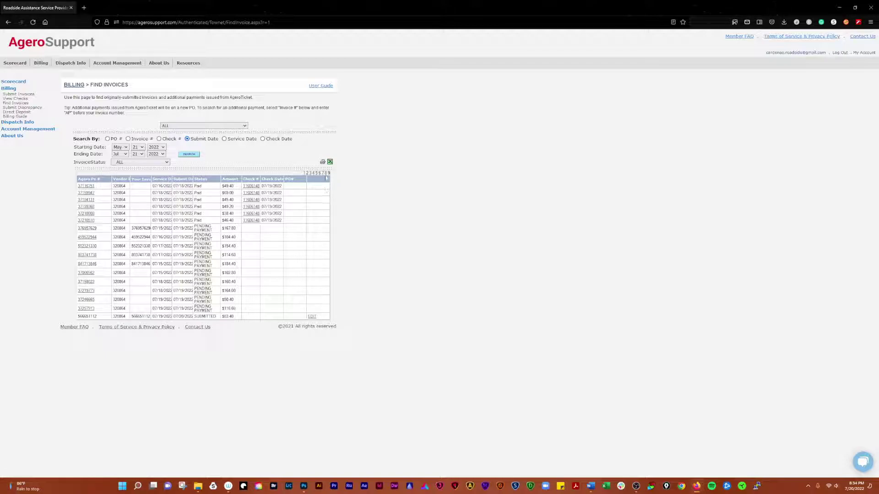
left_click(326, 173)
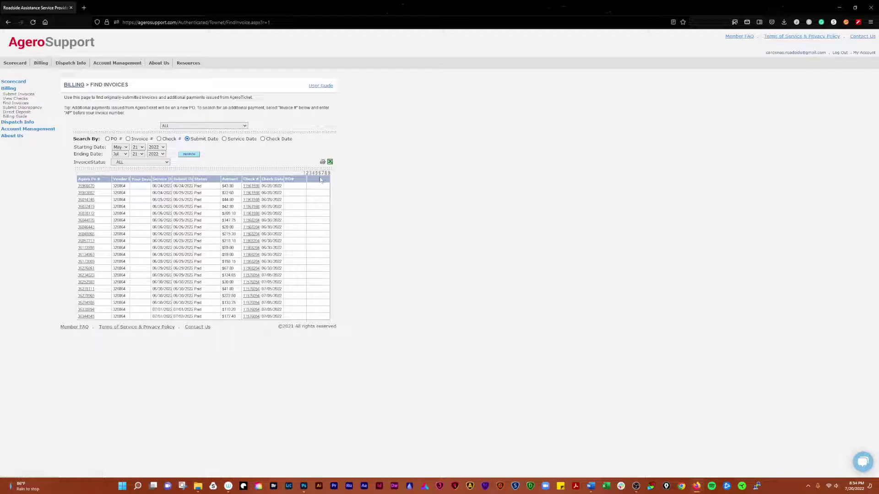
left_click(309, 173)
left_click(305, 173)
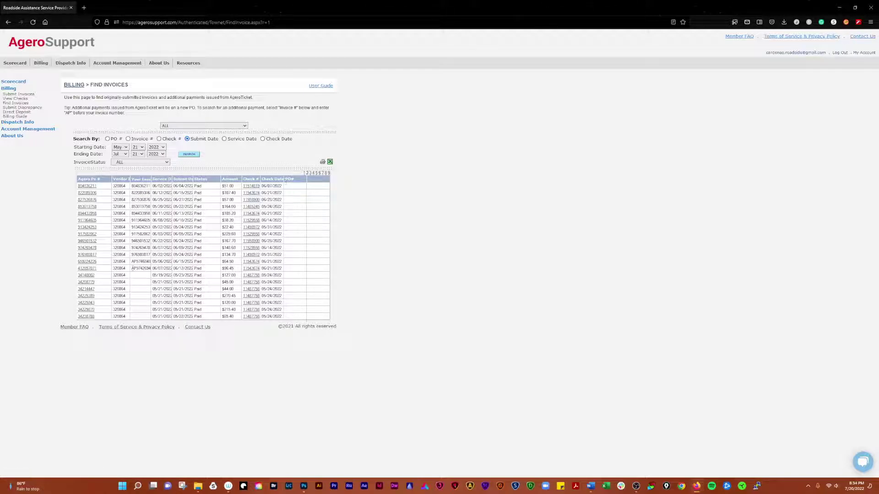
left_click(138, 270)
Step: Set the starting month back to Jun and rerun the Jun 21–Jul 21 search
left_click(123, 149)
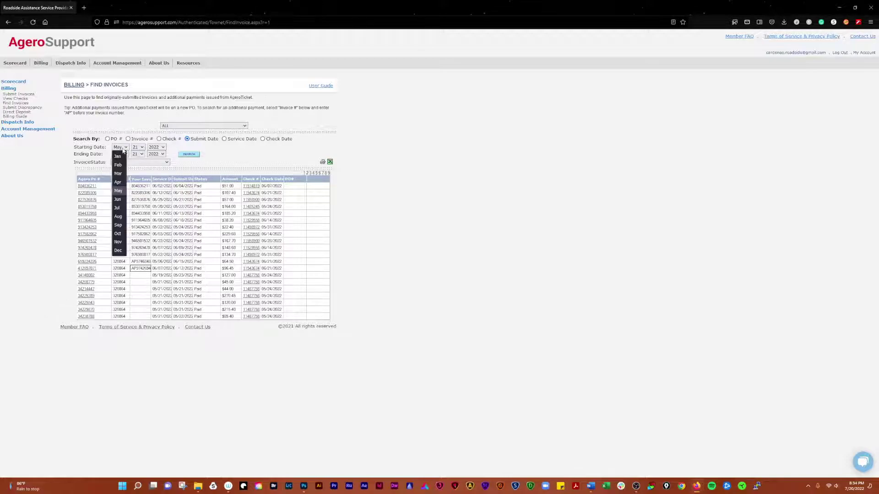
left_click(118, 200)
left_click(194, 156)
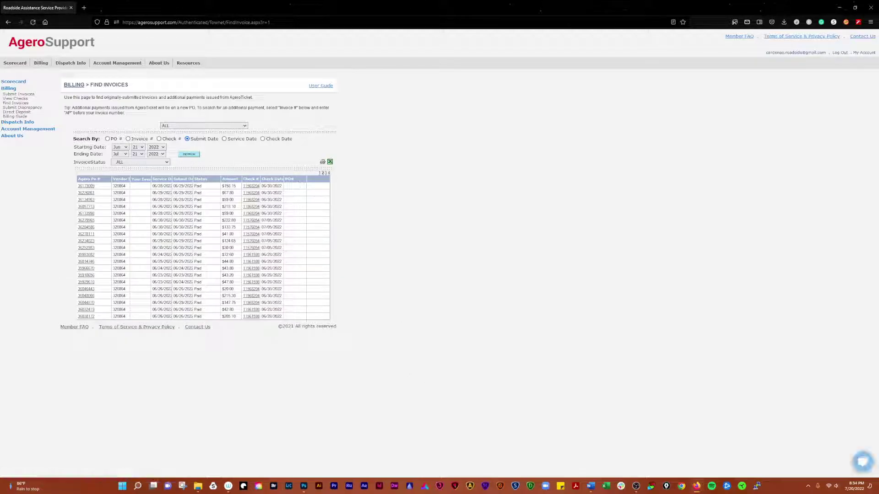
Step: Sort the results by Status, browsing pages 2–4, so Paid entries come first
left_click(328, 174)
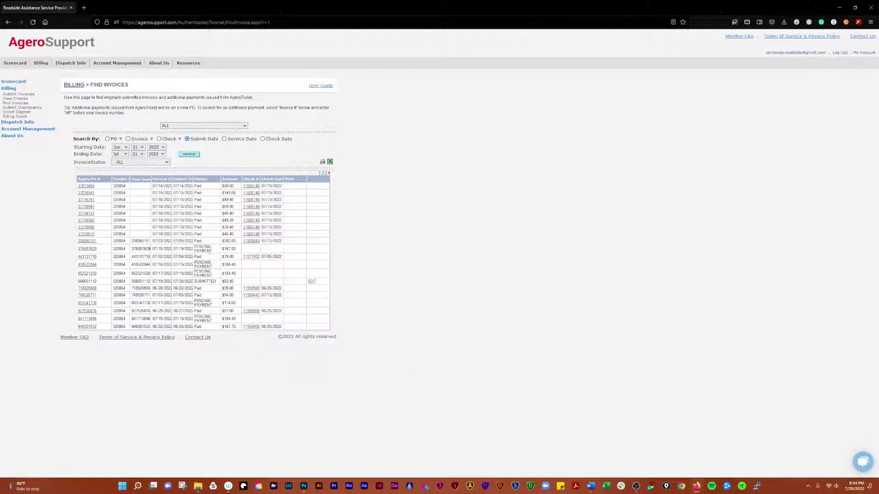
left_click(206, 180)
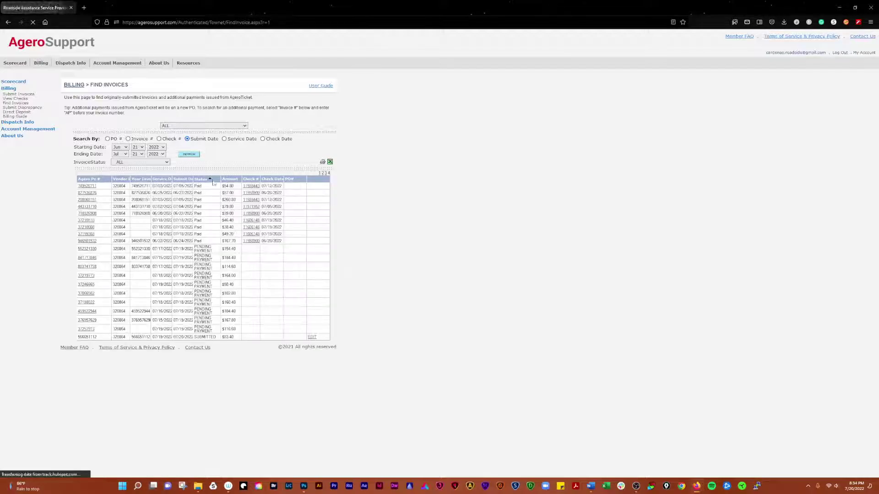
left_click(212, 180)
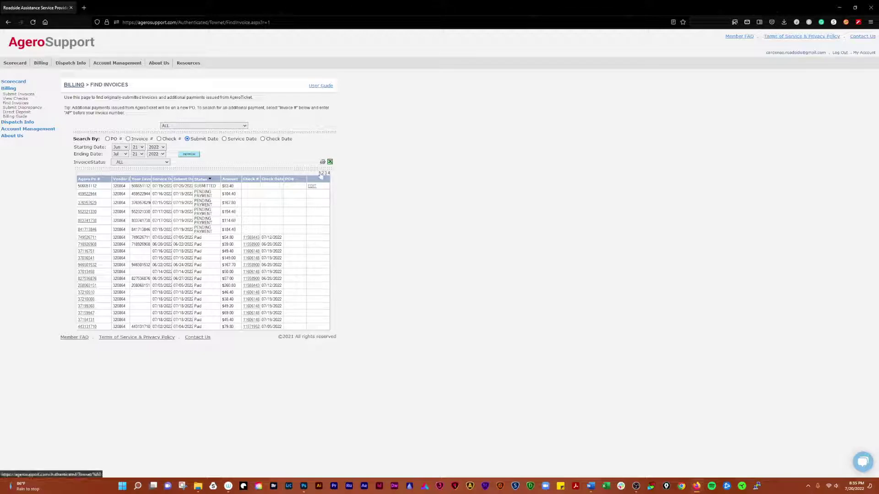
left_click(323, 173)
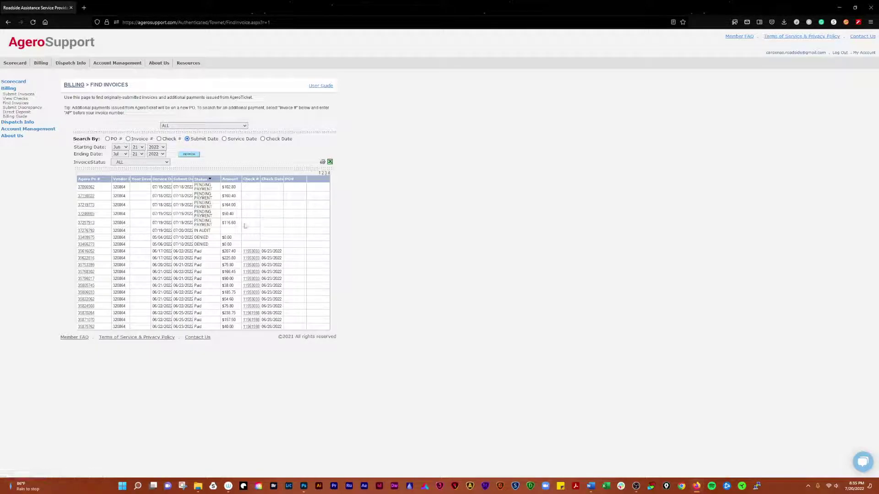
left_click(324, 174)
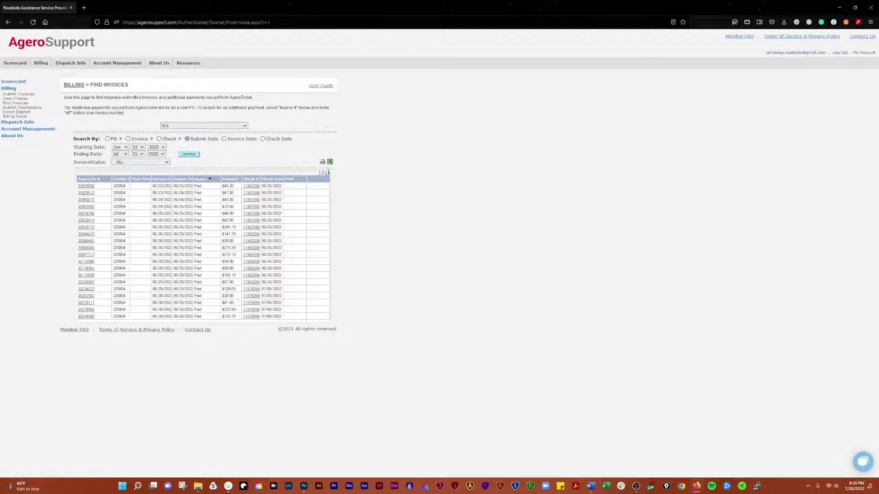
left_click(328, 173)
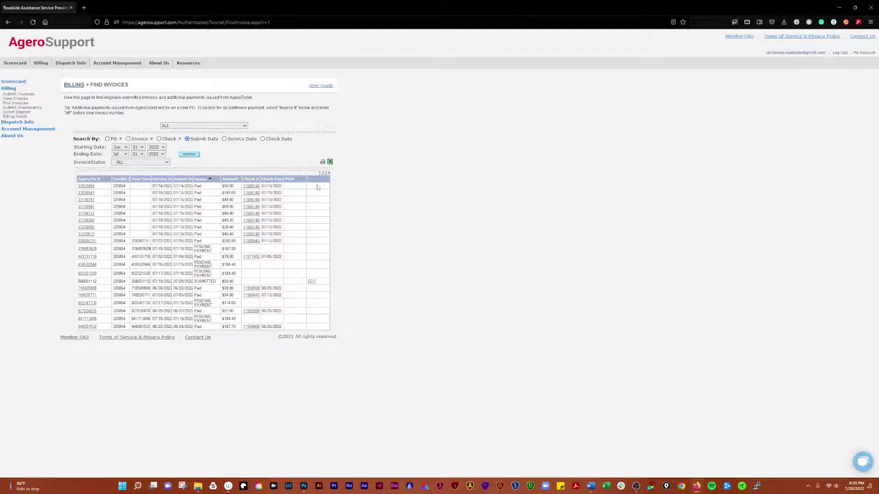
left_click(202, 179)
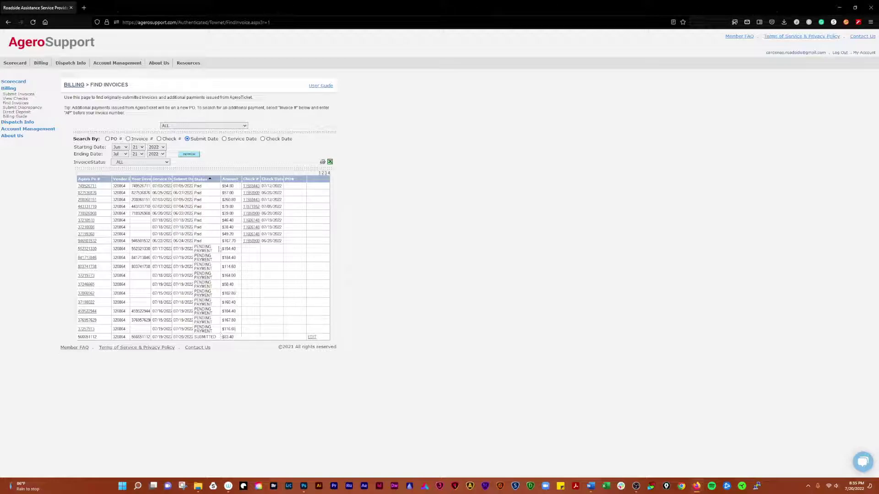
Step: Review the invoices paid by check 11606148 and open Submit Discrepancy in a new tab
left_click(15, 98)
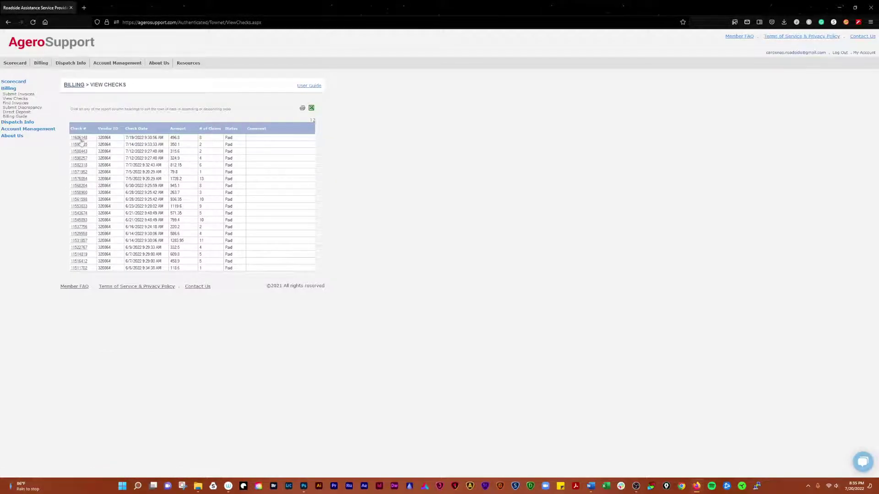
left_click(76, 139)
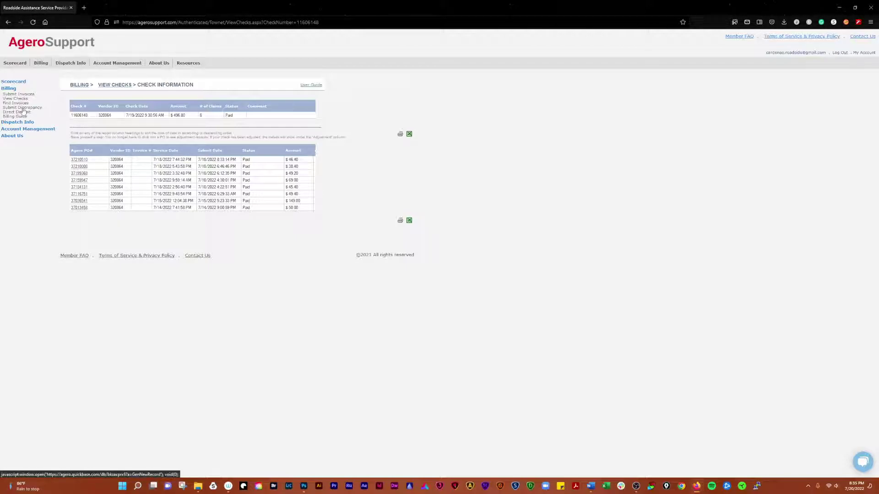
right_click(23, 111)
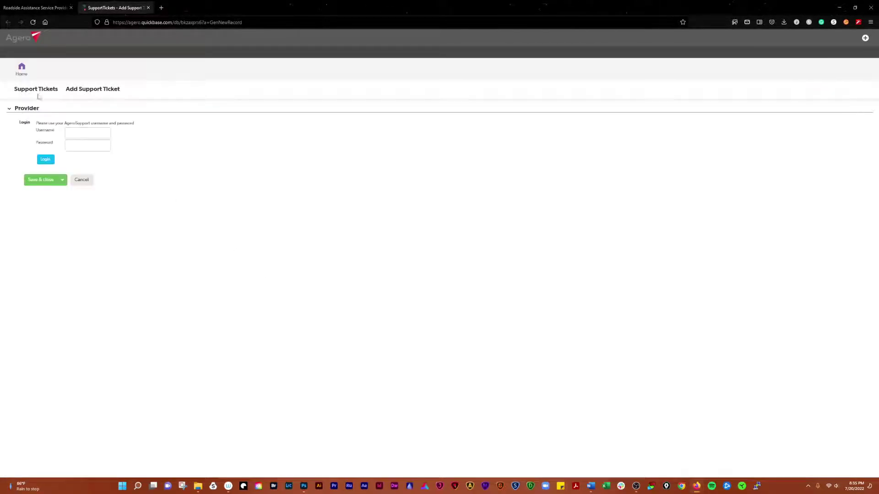
Step: Log in to Quickbase with the saved AgeroSupport username and the pasted account password
left_click(79, 134)
left_click(80, 134)
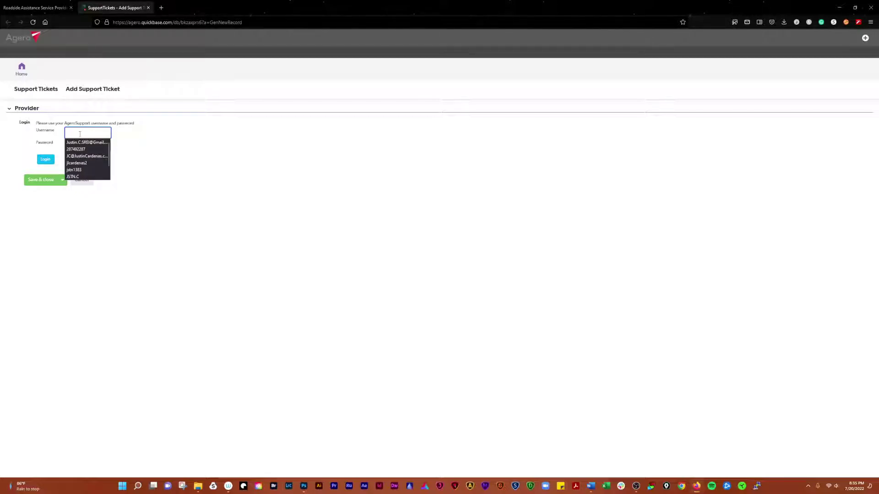
type("ca")
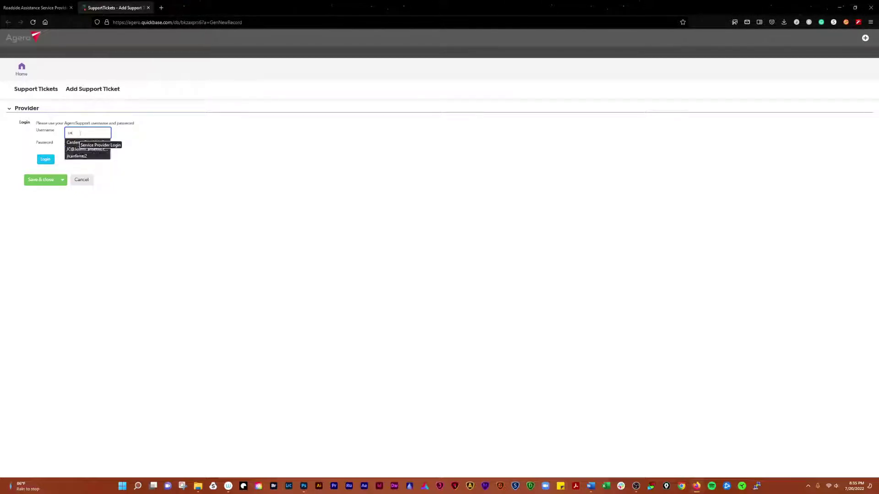
left_click(87, 142)
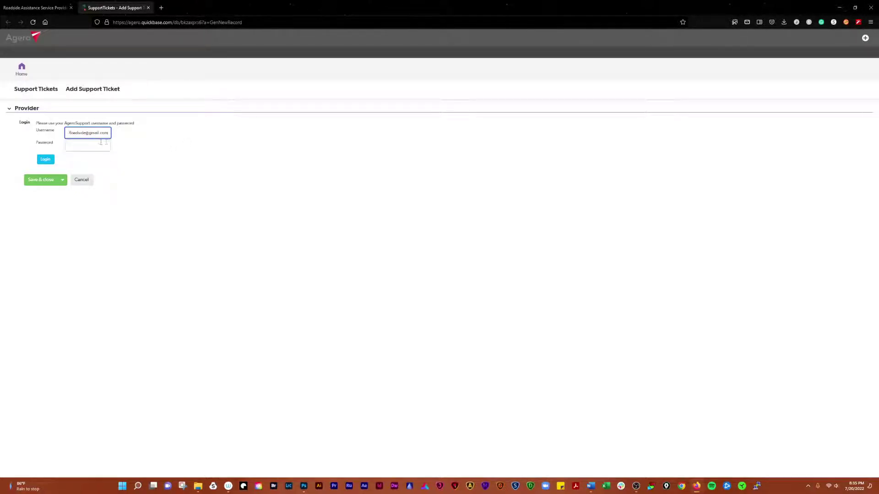
left_click(90, 145)
key("super+d")
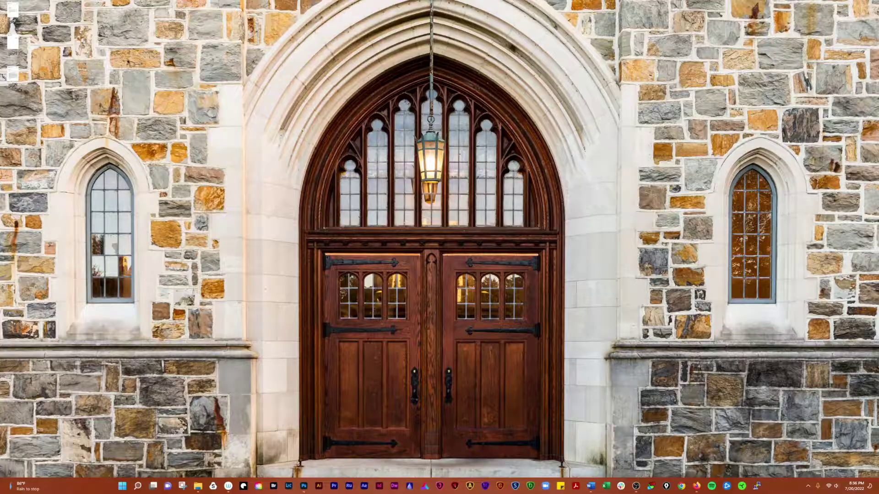
key("super+d")
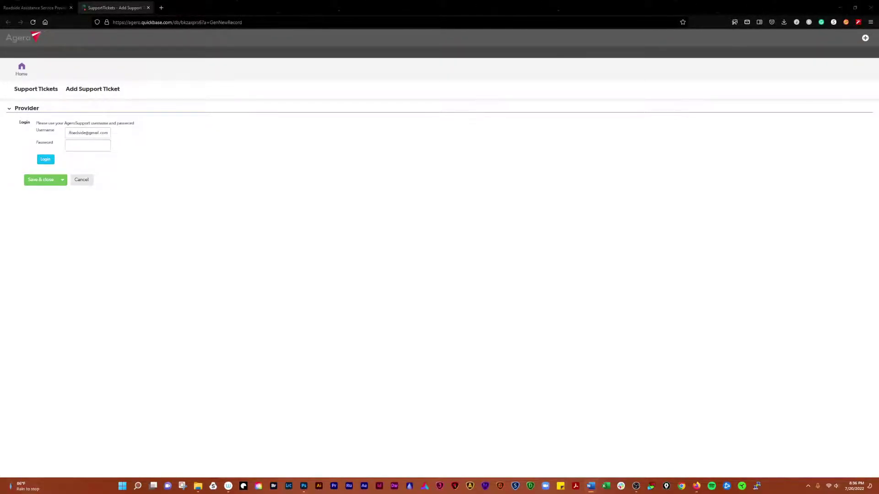
left_click(87, 146)
key("ctrl+v")
left_click(134, 170)
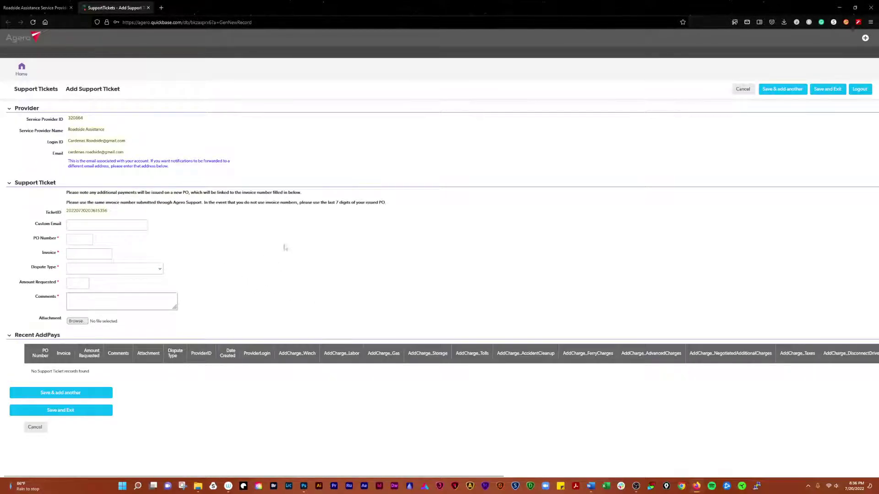
Step: Inspect PO Number, Invoice, Dispute Type, Amount Requested and Comments, then close the empty ticket page
left_click(79, 239)
left_click(94, 253)
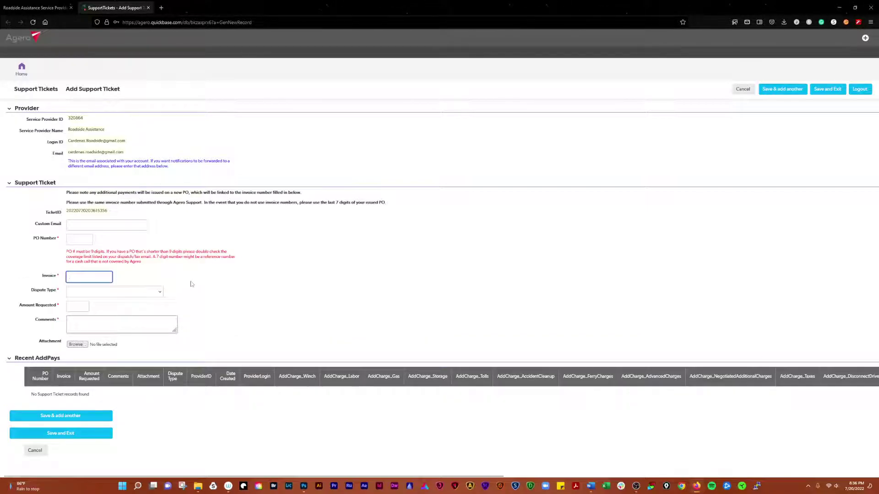
left_click(86, 292)
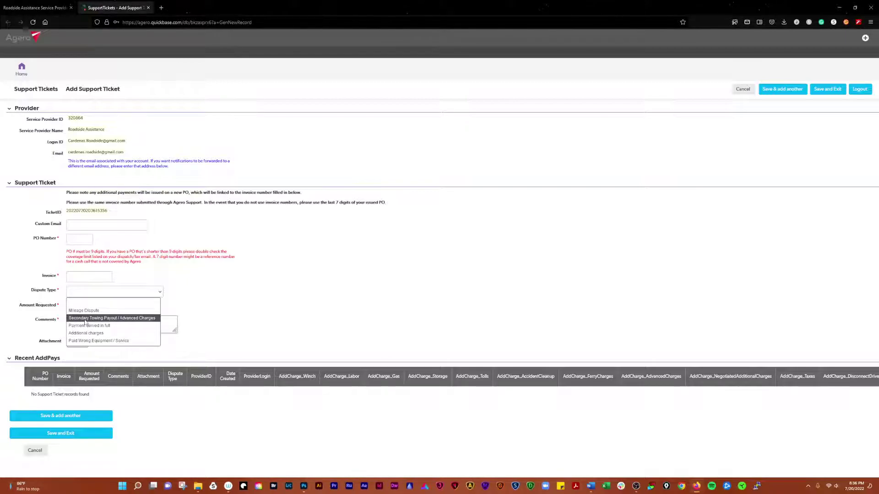
left_click(249, 300)
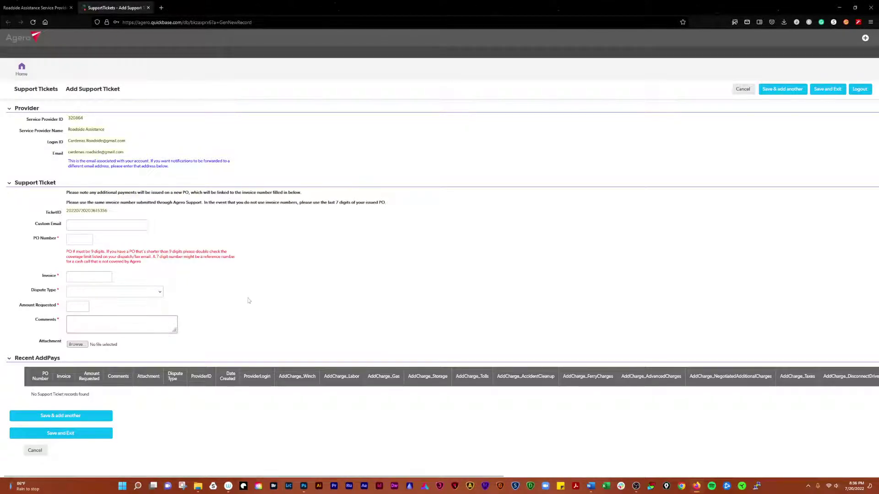
left_click(83, 309)
left_click(88, 325)
left_click(149, 9)
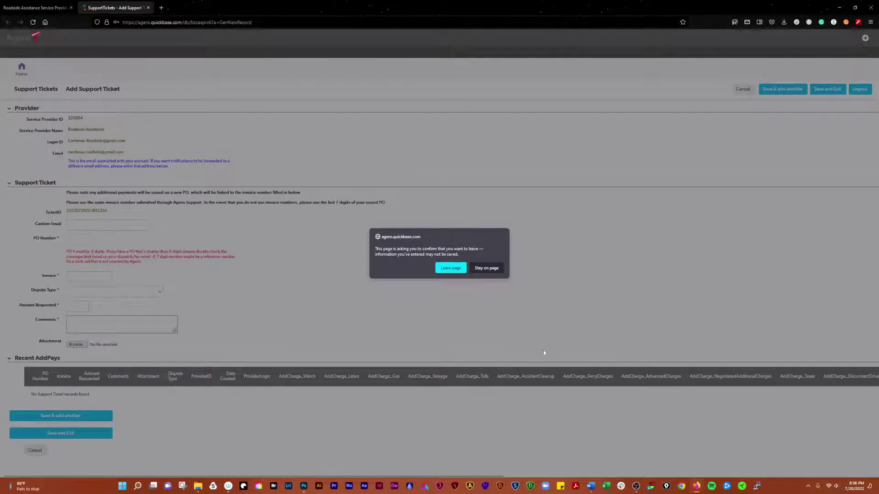
Step: Leave the unsaved ticket page, then close the Paymode-X welcome tab
left_click(440, 268)
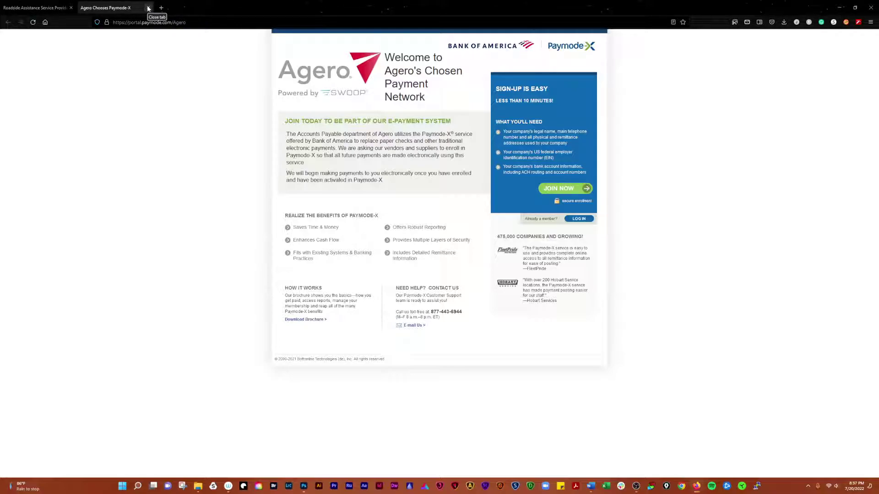
left_click(149, 8)
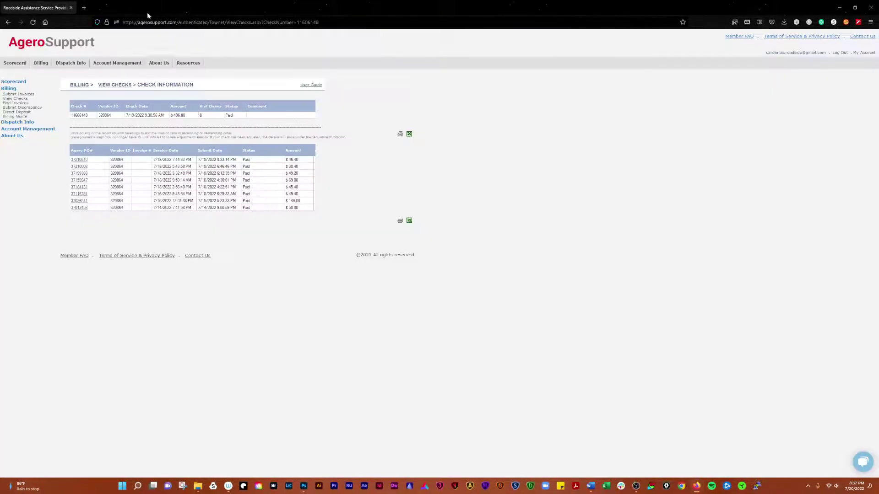
Step: Open the Billing Guide and highlight the question about POs missing from the Submit Invoice list
left_click(18, 117)
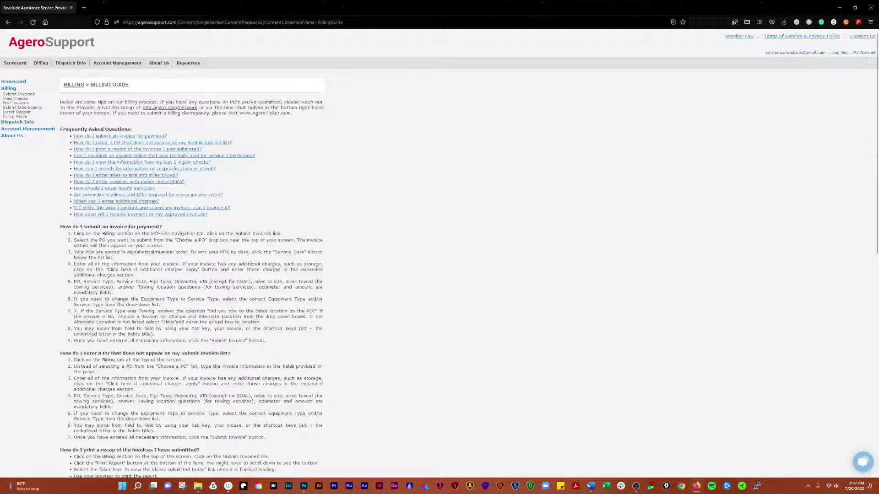
scroll(129, 233, "down", 3)
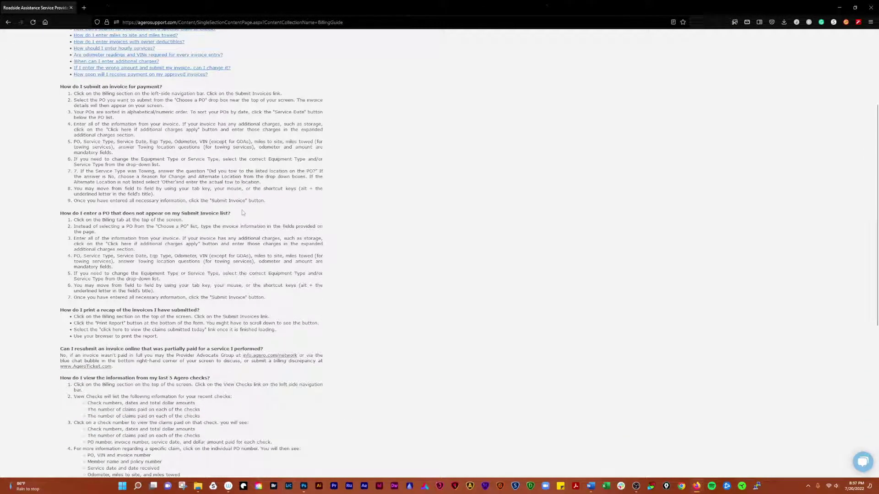
left_click_drag(239, 214, 71, 214)
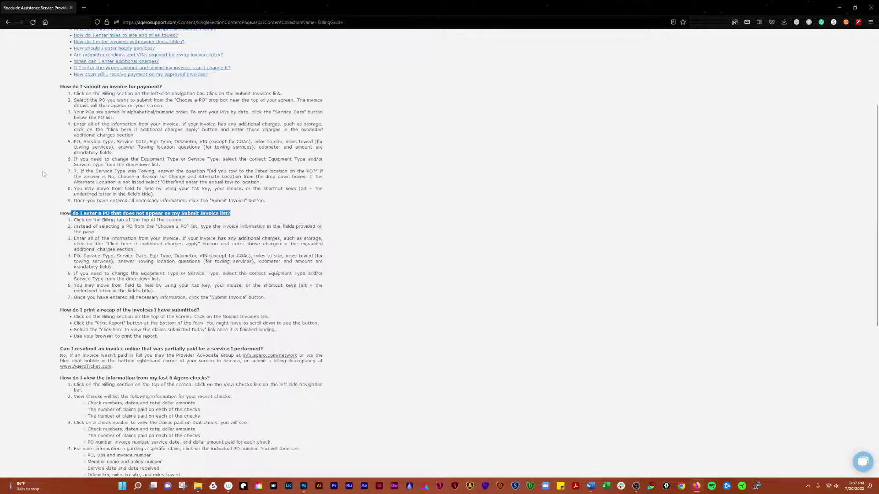
left_click(89, 133)
Step: Read on, highlighting the invoice recap and last 5 checks questions, and look up 'check' and 'enter'
scroll(88, 133, "down", 4)
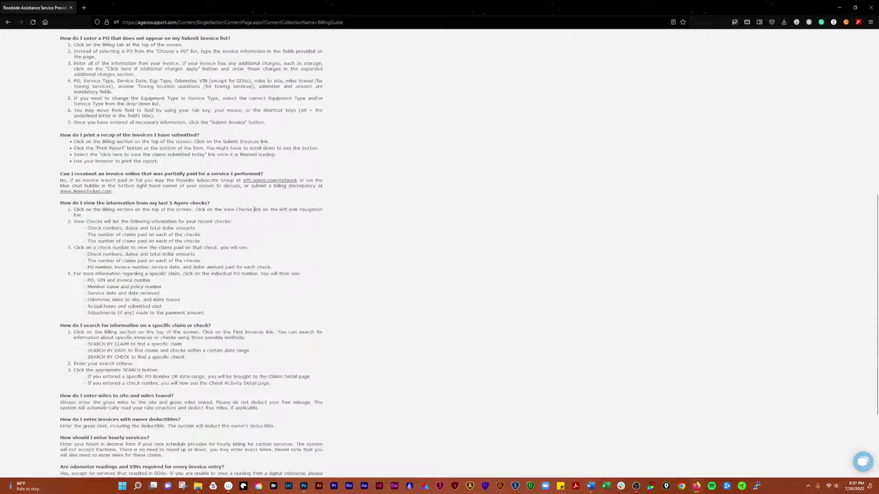
left_click_drag(88, 133, 97, 142)
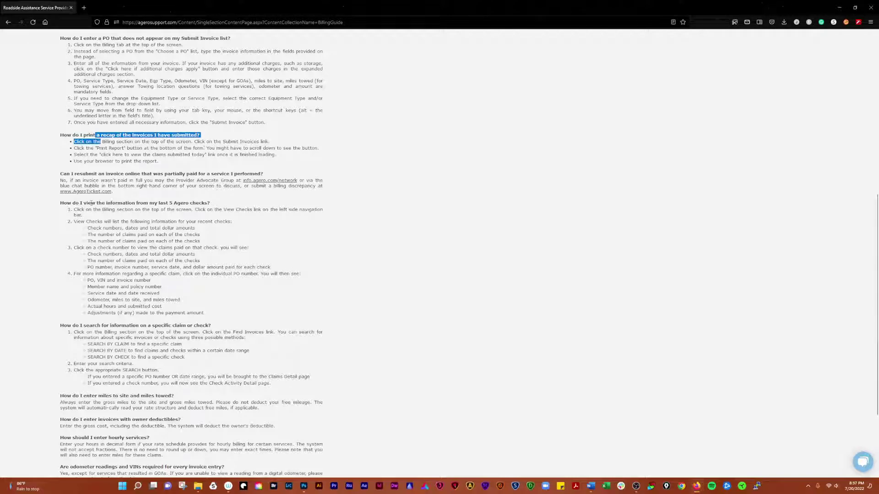
left_click_drag(91, 203, 197, 203)
scroll(256, 235, "down", 3)
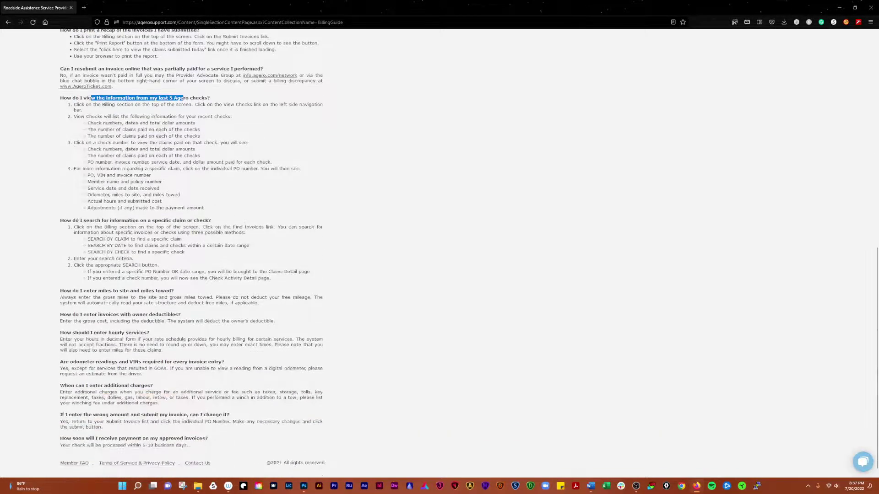
scroll(105, 219, "down", 1)
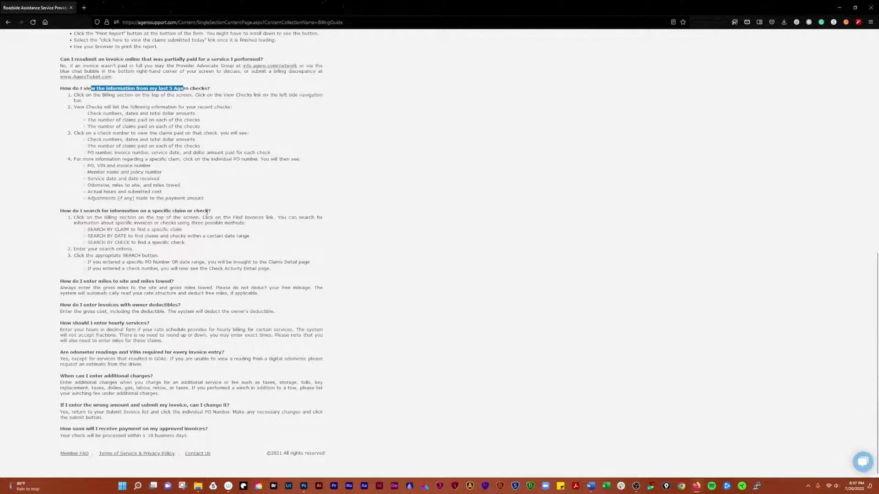
double_click(202, 211)
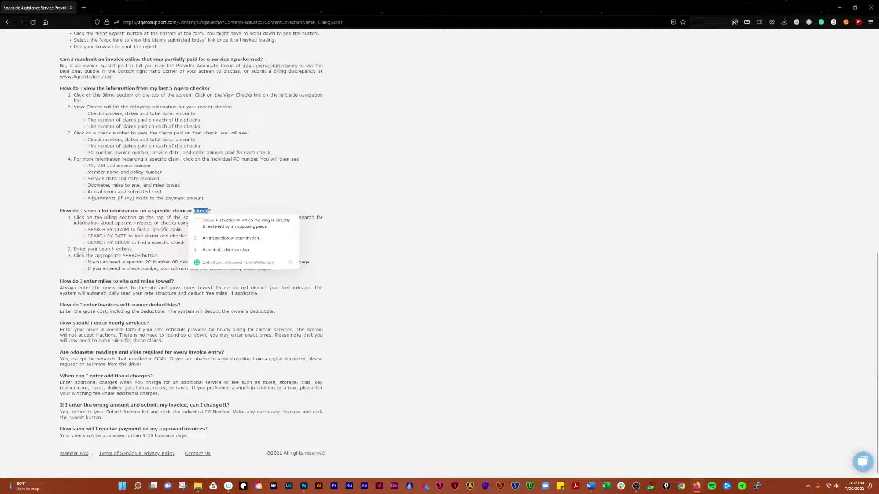
double_click(91, 282)
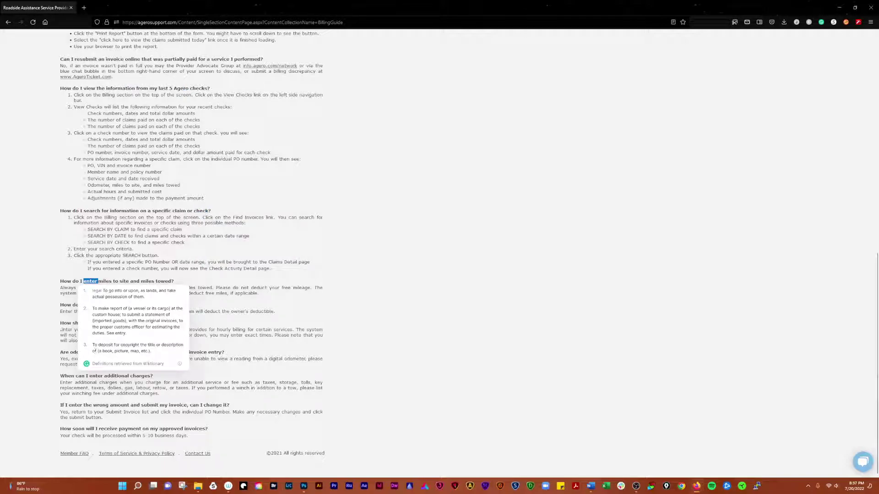
left_click(67, 257)
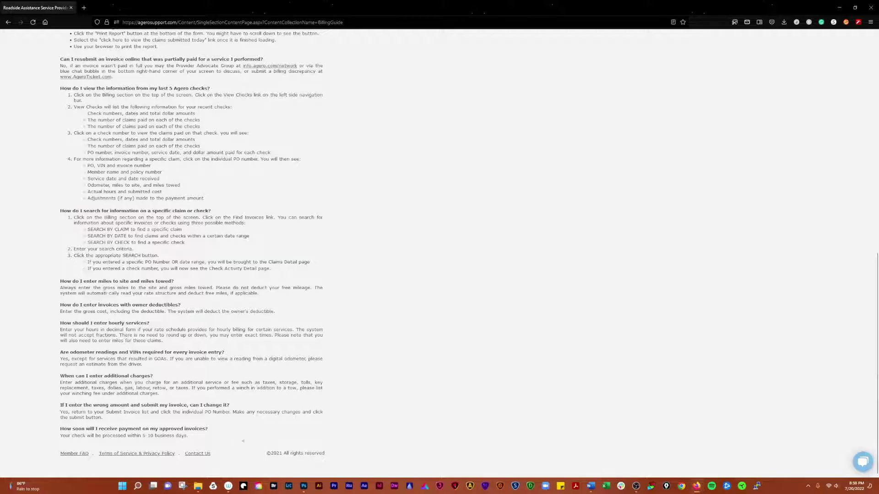
scroll(160, 269, "up", 20)
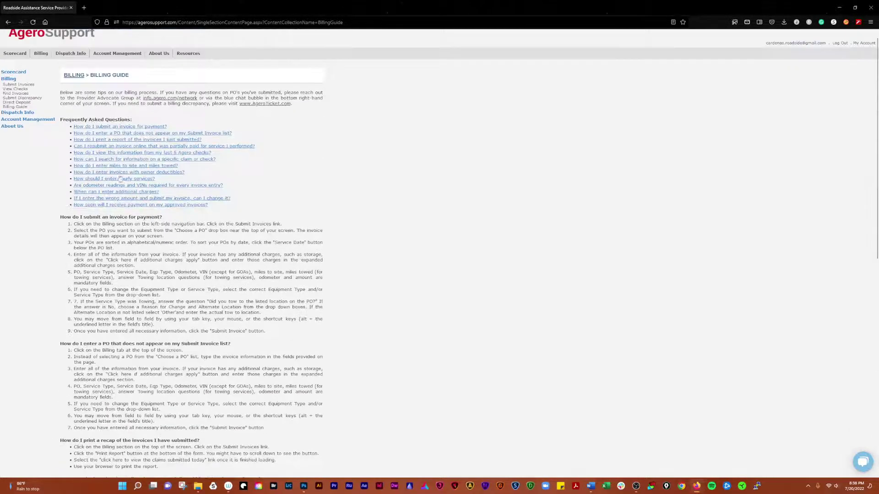